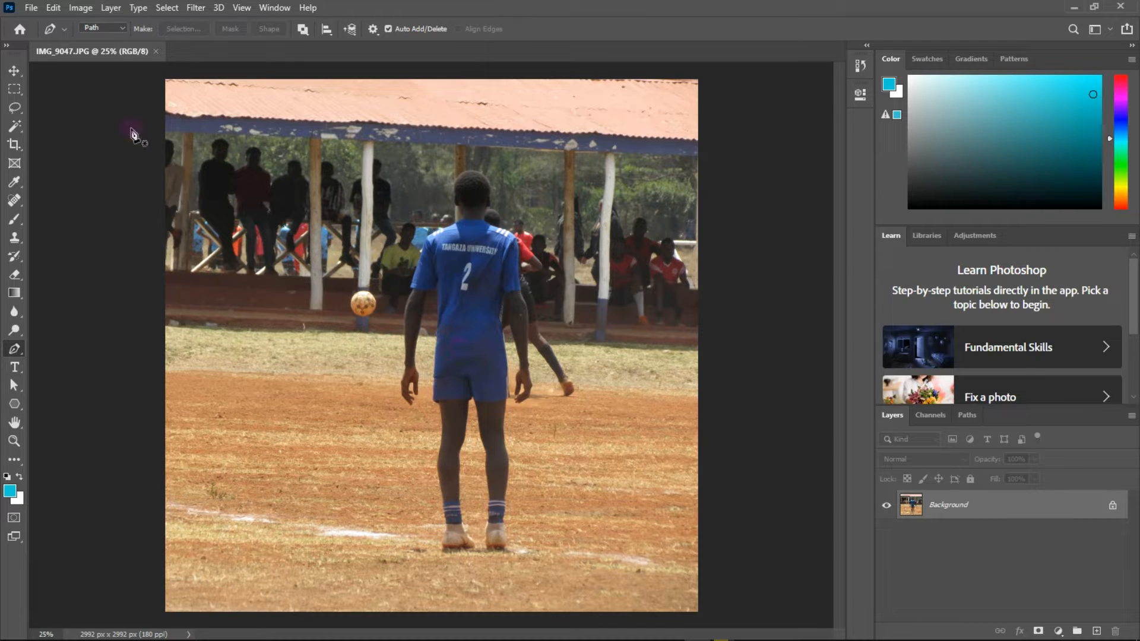
Start a Pen tool path on the player's left sleeve and trace its outer edge up to the shoulder
click(19, 76)
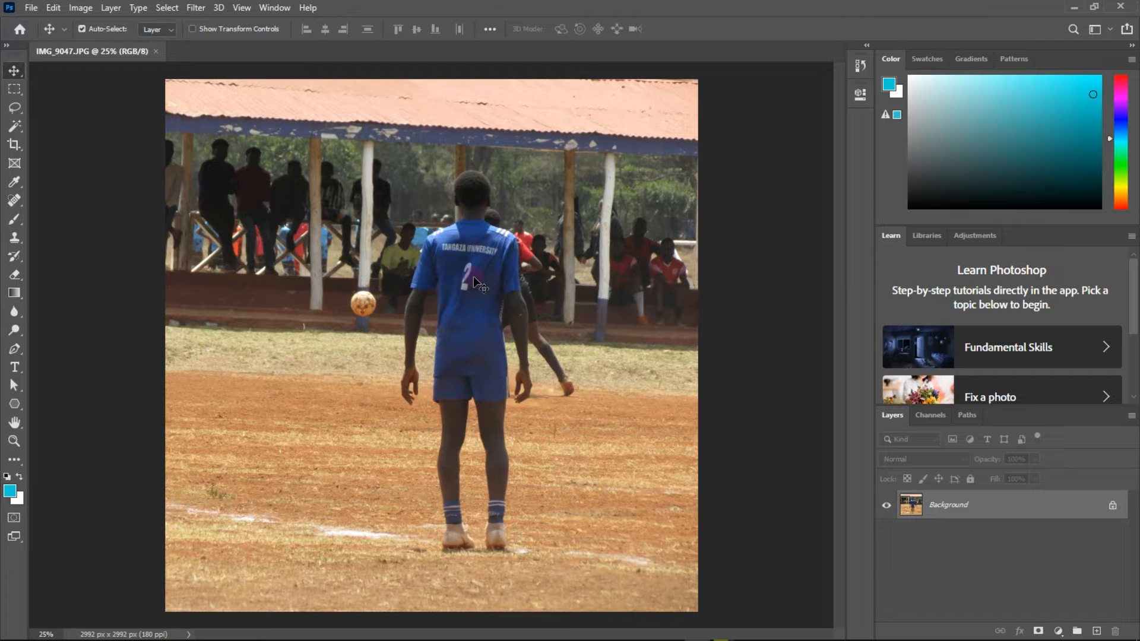
click(15, 351)
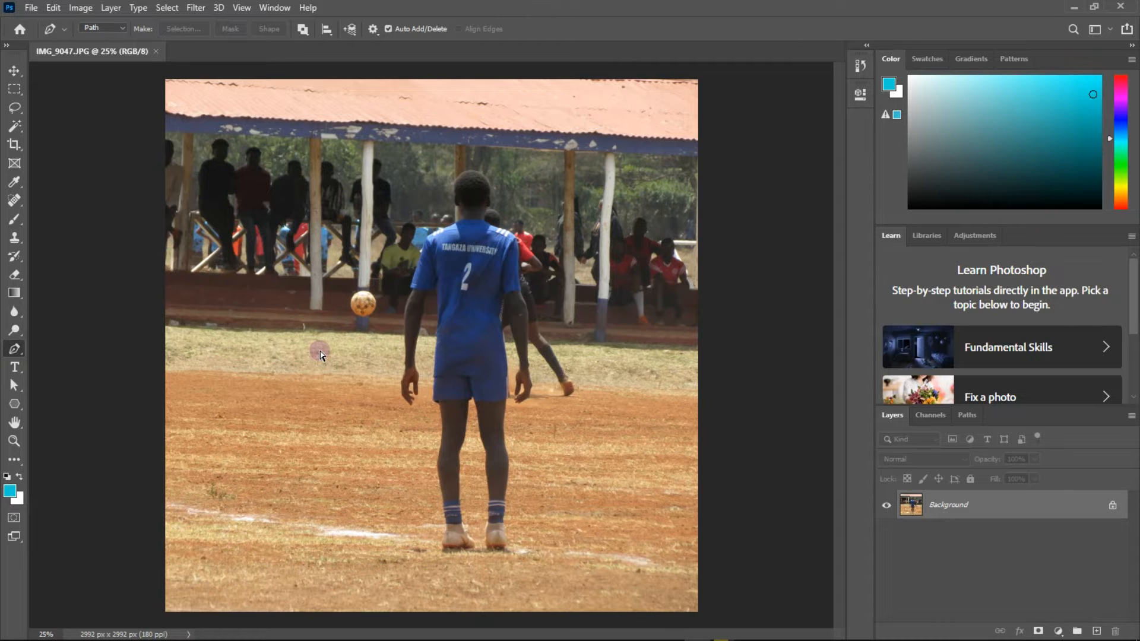
key(ctrl+plus)
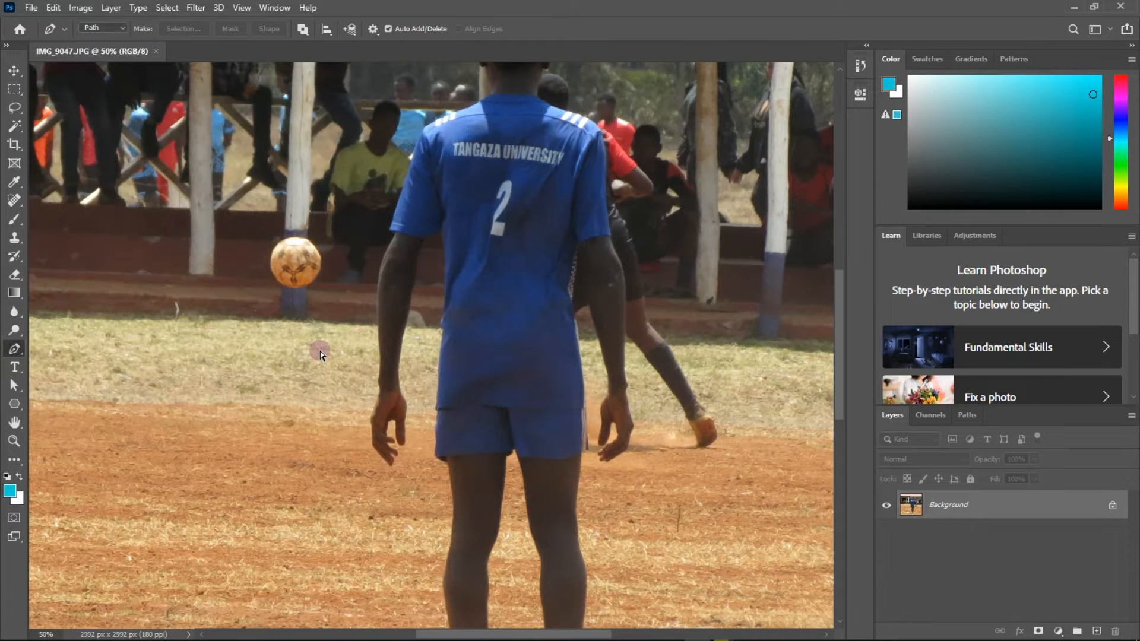
key(ctrl+plus)
scroll(511, 341, up, 2)
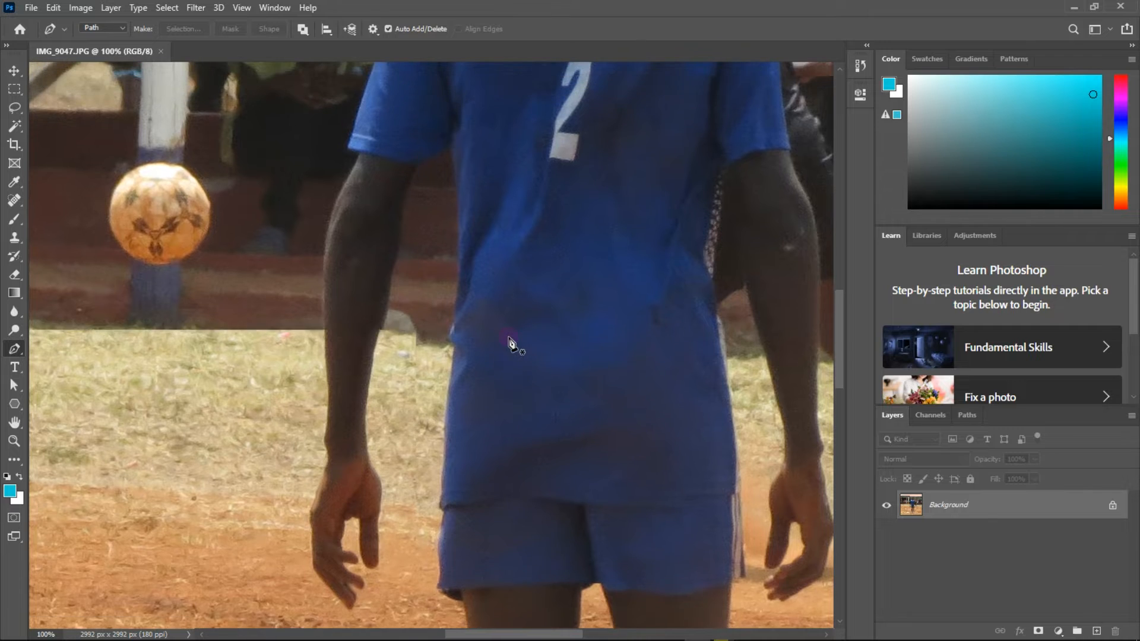
scroll(509, 343, up, 10)
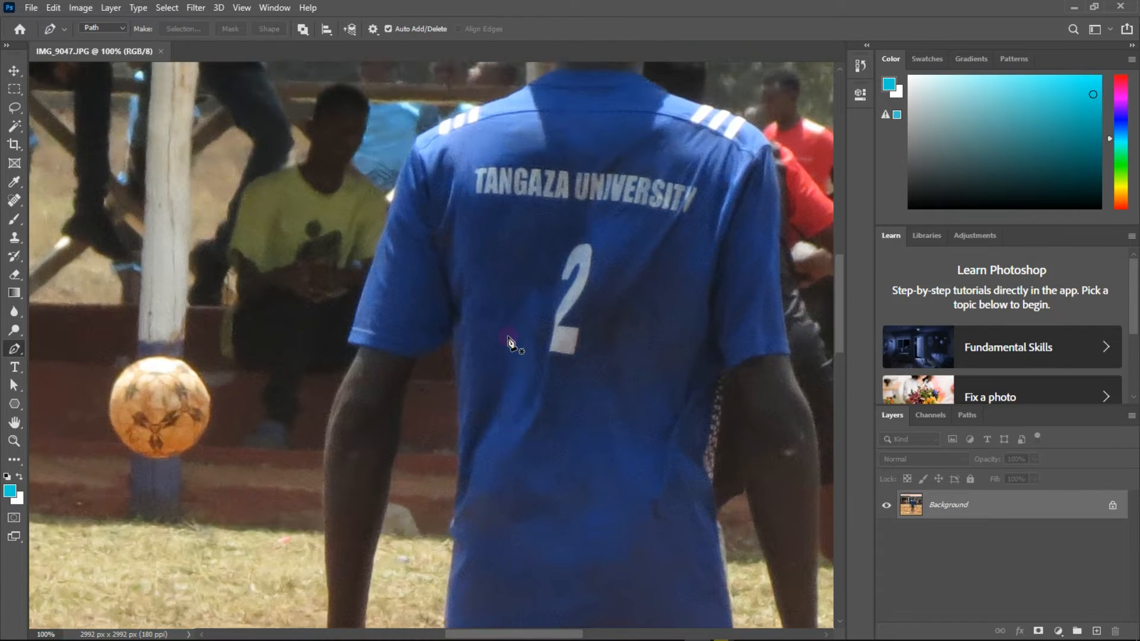
scroll(510, 343, up, 5)
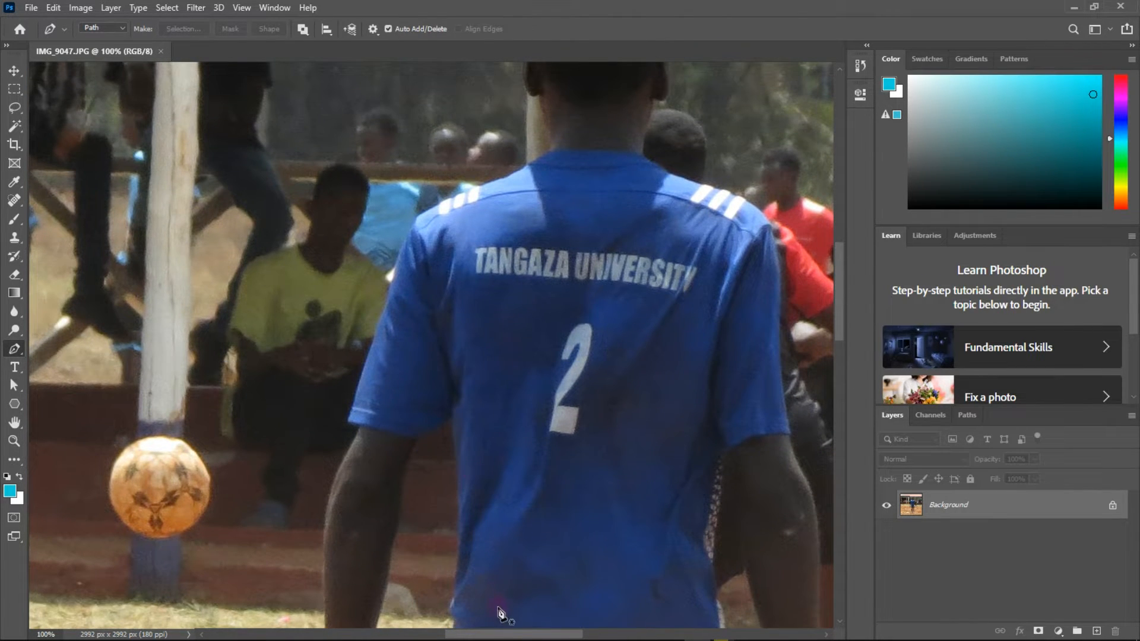
drag(492, 637, 515, 635)
scroll(318, 367, up, 3)
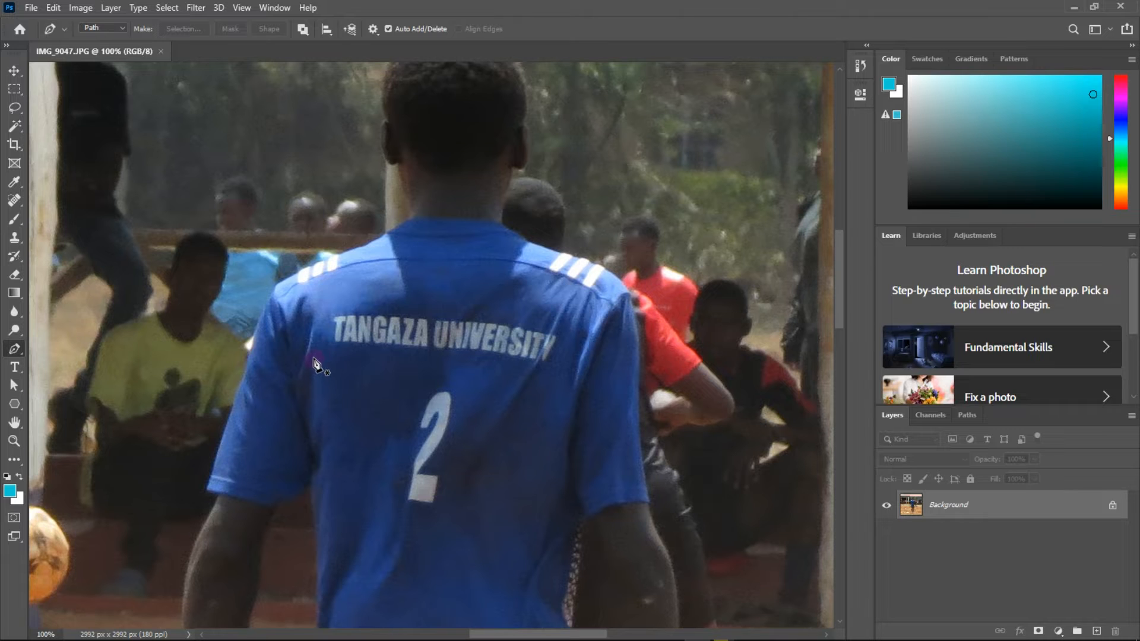
click(236, 400)
click(243, 379)
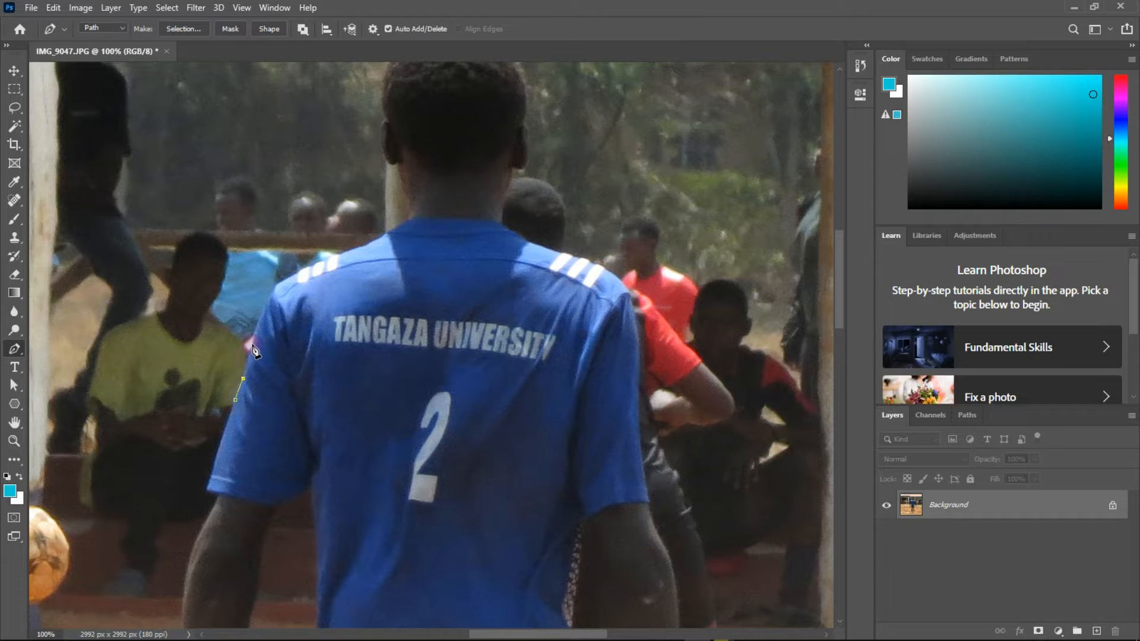
click(253, 344)
click(260, 313)
click(295, 275)
Continue the path along the top of the left shoulder, past the white stripes, to the collar
click(316, 269)
click(322, 261)
click(336, 255)
click(338, 256)
click(357, 249)
click(367, 245)
click(389, 233)
click(405, 226)
Trace the path up the left side of the neck and around the left ear to the hairline
click(408, 219)
click(411, 210)
click(410, 205)
click(402, 187)
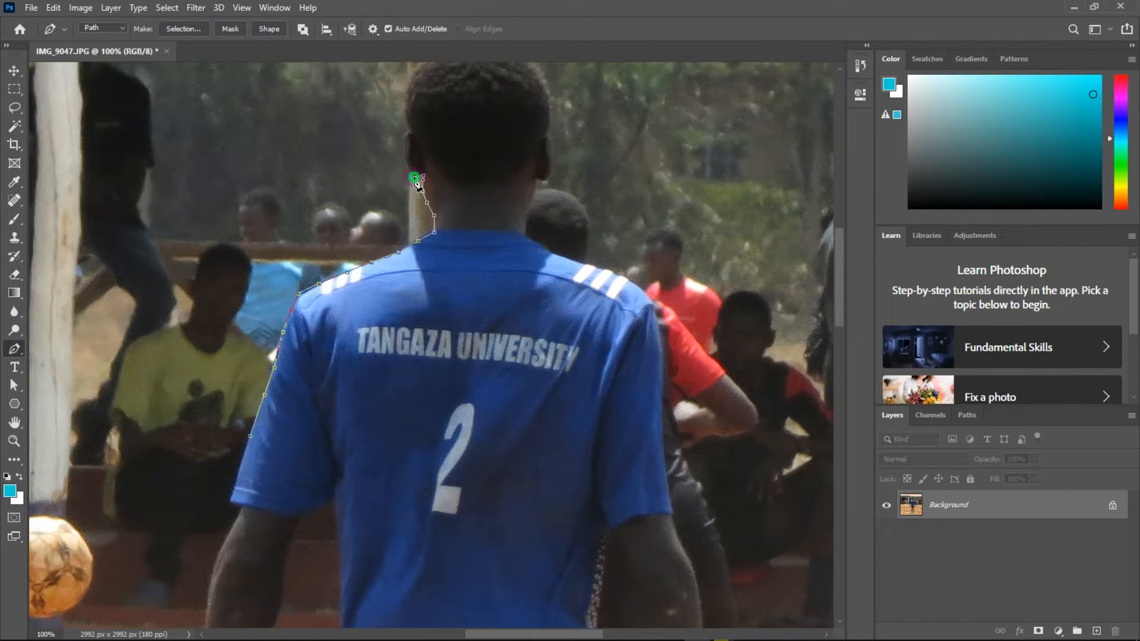
click(410, 171)
click(405, 160)
click(403, 149)
click(408, 133)
click(406, 110)
Trace the path along the upper left side of the hair and over the top of the head
scroll(406, 104, up, 1)
click(409, 113)
click(416, 101)
scroll(421, 95, up, 1)
click(423, 124)
click(432, 113)
click(443, 108)
click(468, 103)
click(478, 103)
click(491, 105)
click(504, 108)
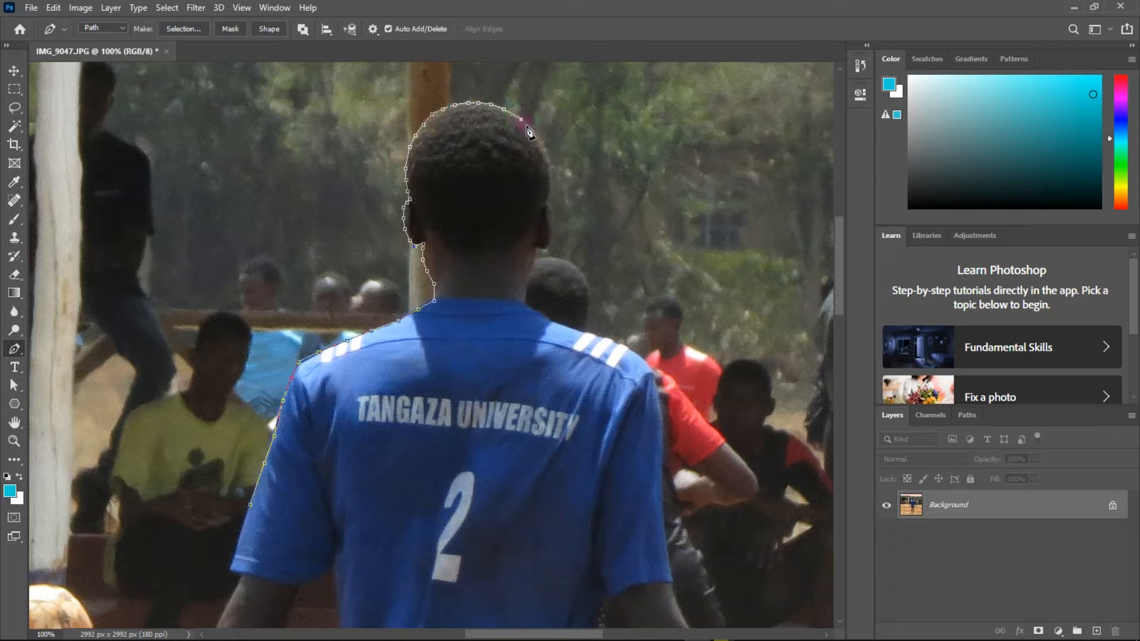
click(517, 115)
Trace the path down the right side of the head, around the ear and along the neck to the collar
click(538, 135)
click(550, 164)
click(552, 196)
click(554, 226)
click(550, 247)
click(535, 247)
click(536, 259)
click(528, 277)
click(527, 300)
Extend the path along the right shoulder from the collar to the top of the sleeve
click(533, 309)
click(547, 317)
click(558, 325)
click(582, 332)
click(599, 339)
click(616, 343)
click(629, 350)
click(642, 360)
click(652, 375)
Trace the path down the outer edge of the right sleeve to its hem
scroll(653, 375, down, 1)
click(659, 350)
click(663, 370)
click(663, 402)
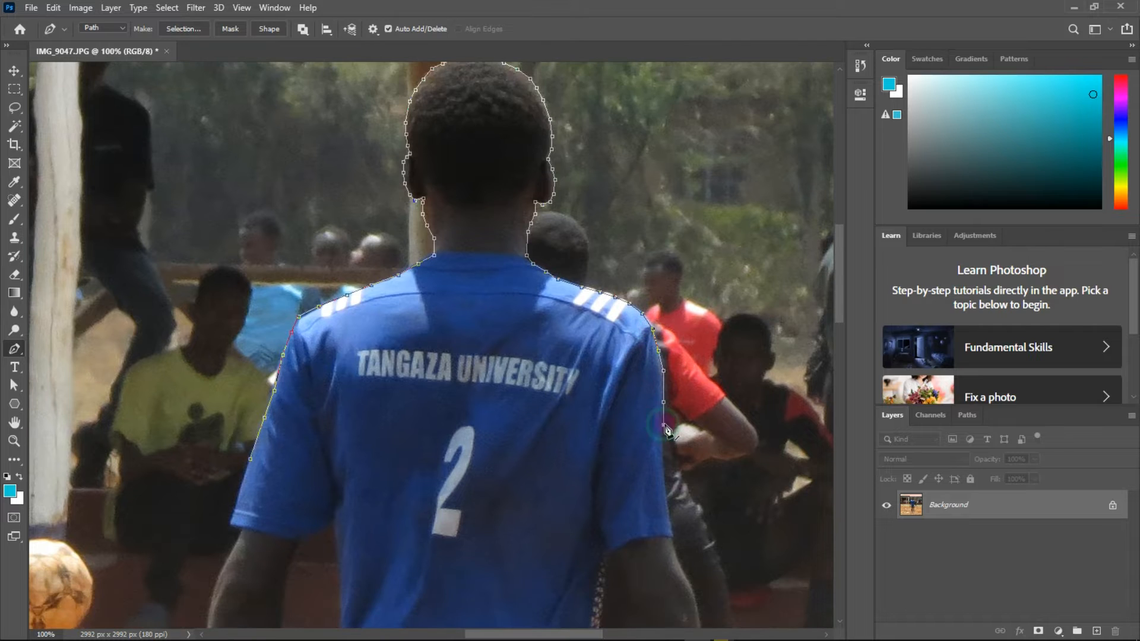
click(667, 431)
click(669, 463)
scroll(670, 463, down, 2)
click(675, 385)
click(673, 396)
Continue the path from the sleeve hem down the outer edge of the right arm to the wrist
scroll(681, 403, down, 1)
click(690, 374)
click(698, 395)
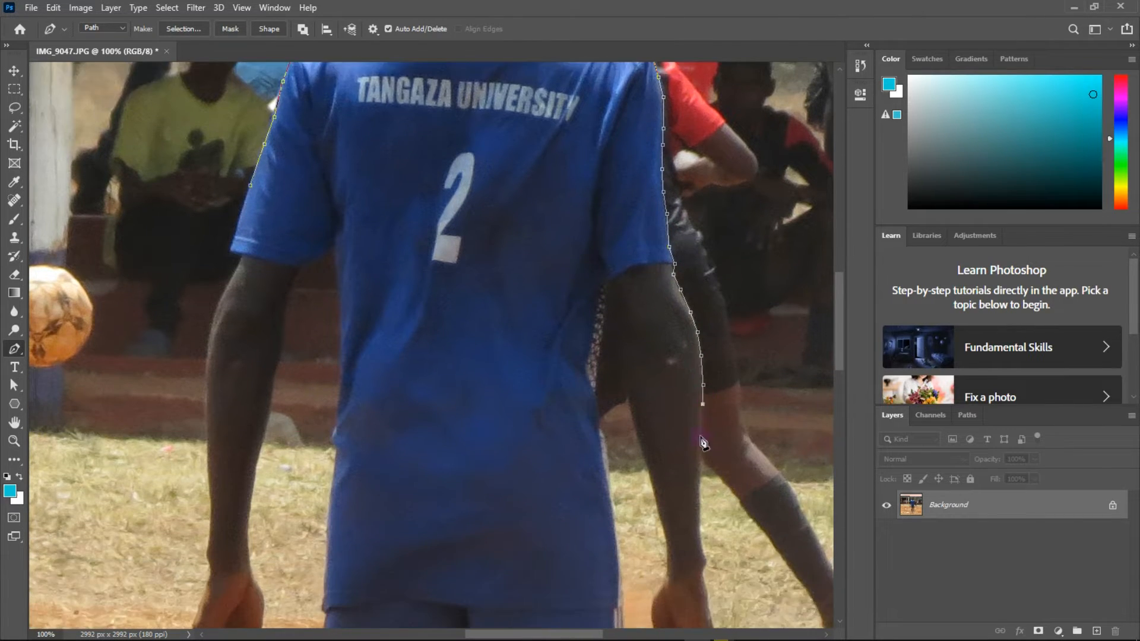
click(701, 472)
click(701, 491)
click(701, 505)
click(703, 517)
click(709, 527)
click(702, 538)
Trace the outer edge of the right hand from the wrist around to the fingertips
scroll(703, 535, down, 1)
click(707, 522)
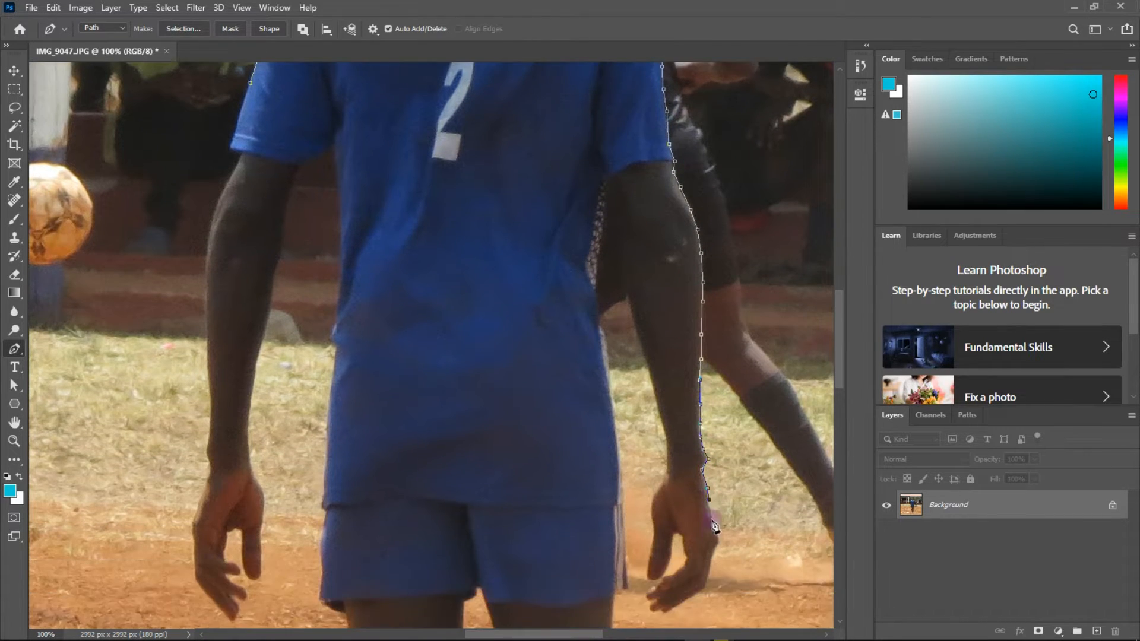
click(714, 550)
click(712, 565)
scroll(712, 564, down, 1)
click(707, 560)
click(704, 568)
click(667, 589)
click(656, 590)
click(651, 586)
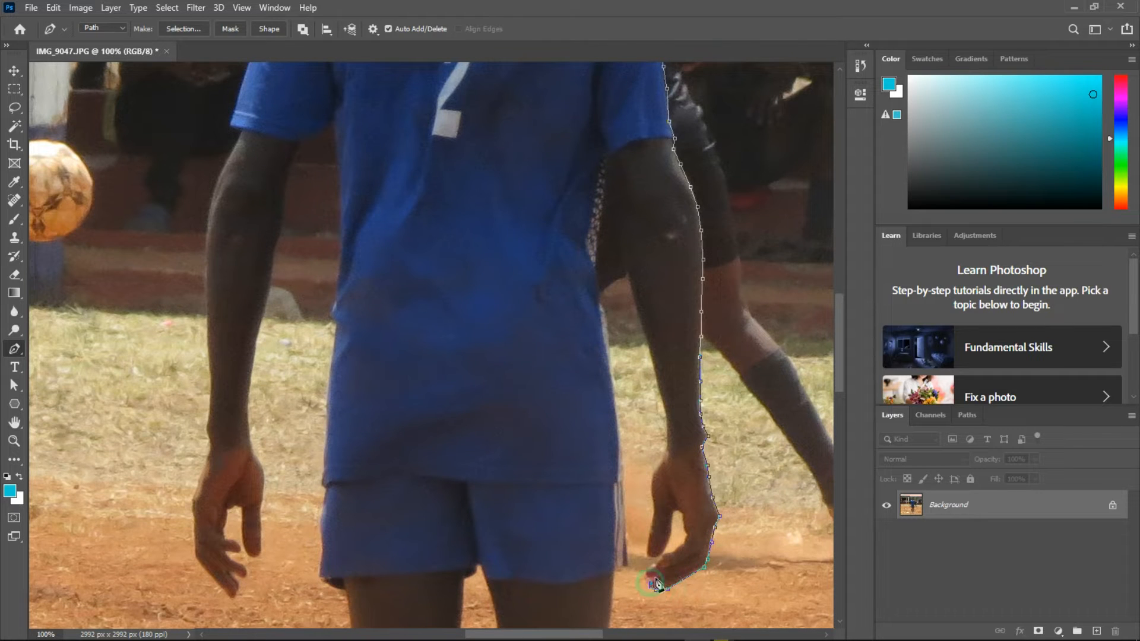
Trace the path around the gap between the fingers and thumb of the right hand
click(663, 558)
click(671, 539)
click(677, 515)
click(683, 515)
click(687, 536)
click(673, 552)
click(661, 560)
click(653, 563)
Continue the path up the thumb's outer edge to the inner side of the right wrist
click(651, 542)
click(653, 513)
click(653, 482)
click(665, 453)
click(669, 427)
Trace the path up the inner edge of the right arm to the armpit
click(657, 384)
click(649, 342)
key(ctrl+s)
scroll(646, 335, up, 2)
click(640, 376)
click(632, 344)
click(623, 308)
click(617, 279)
click(615, 258)
click(607, 217)
Trace the path from the right armpit down the side of the jersey to its hem
click(607, 244)
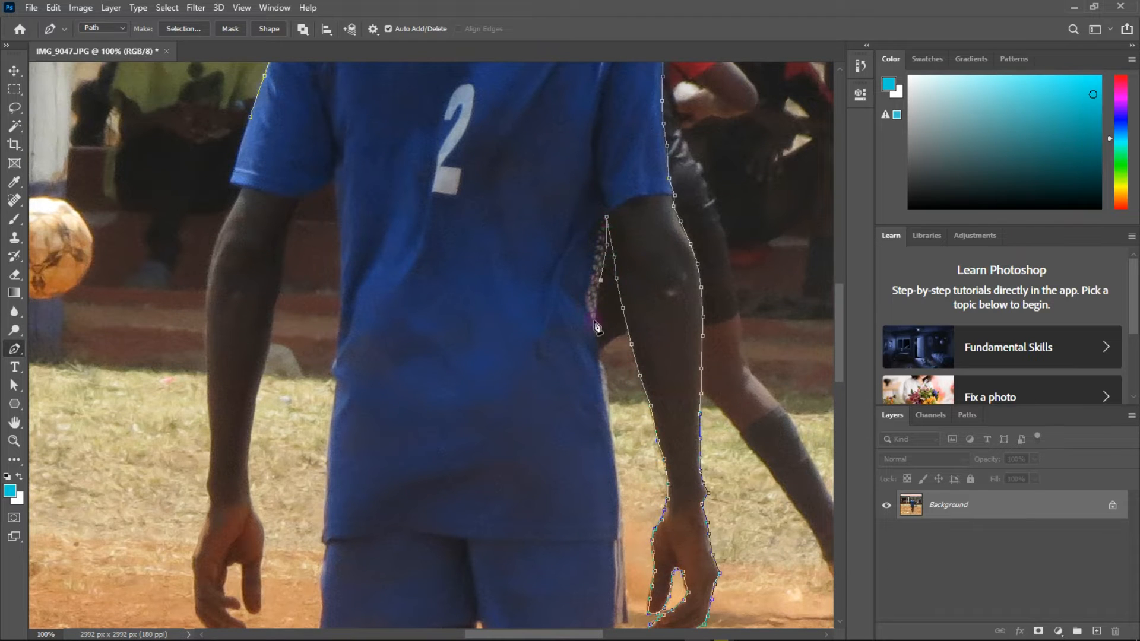
click(608, 385)
click(609, 406)
click(609, 423)
click(614, 446)
scroll(615, 447, down, 1)
click(618, 463)
click(622, 487)
click(622, 509)
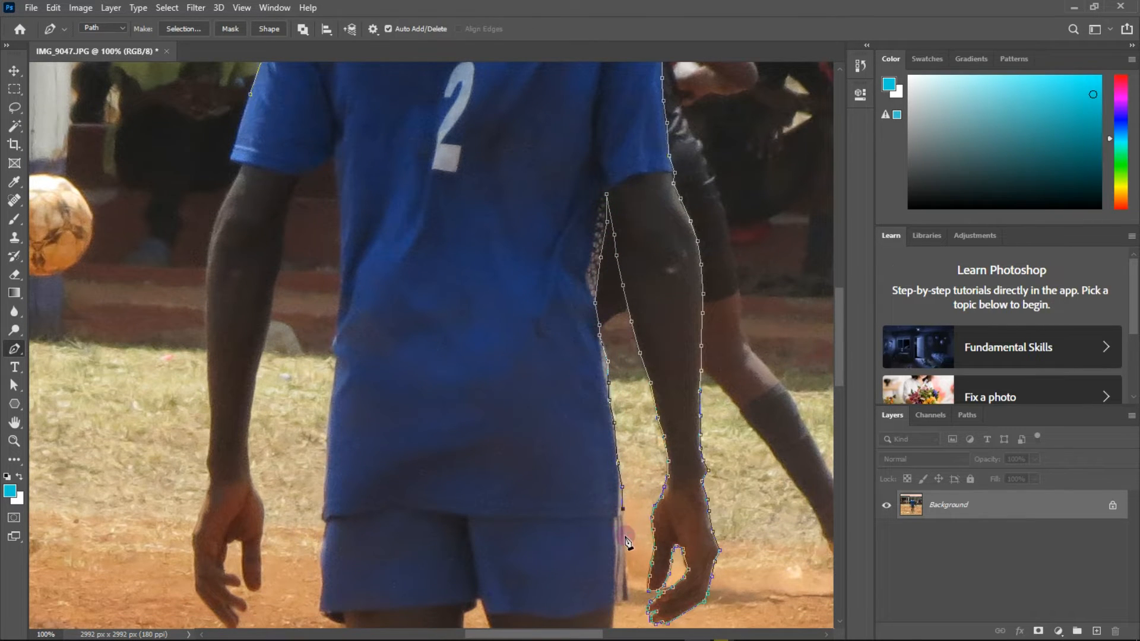
Continue the path around the right hem of the shorts and down the outer right thigh to the knee
click(615, 607)
scroll(617, 582, down, 10)
click(611, 315)
click(605, 359)
click(602, 382)
click(604, 397)
click(608, 431)
click(608, 442)
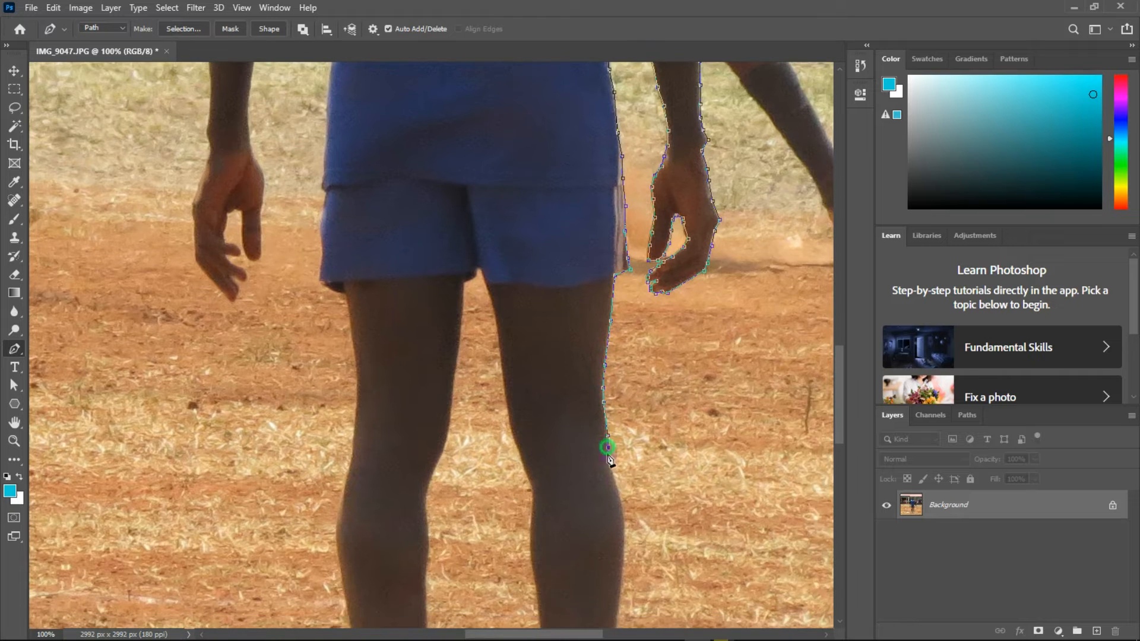
Trace the path down the outer edge of the right calf to the upper part of the sock
click(625, 464)
click(624, 503)
scroll(624, 505, down, 4)
click(620, 513)
click(612, 432)
click(608, 456)
click(608, 466)
click(613, 480)
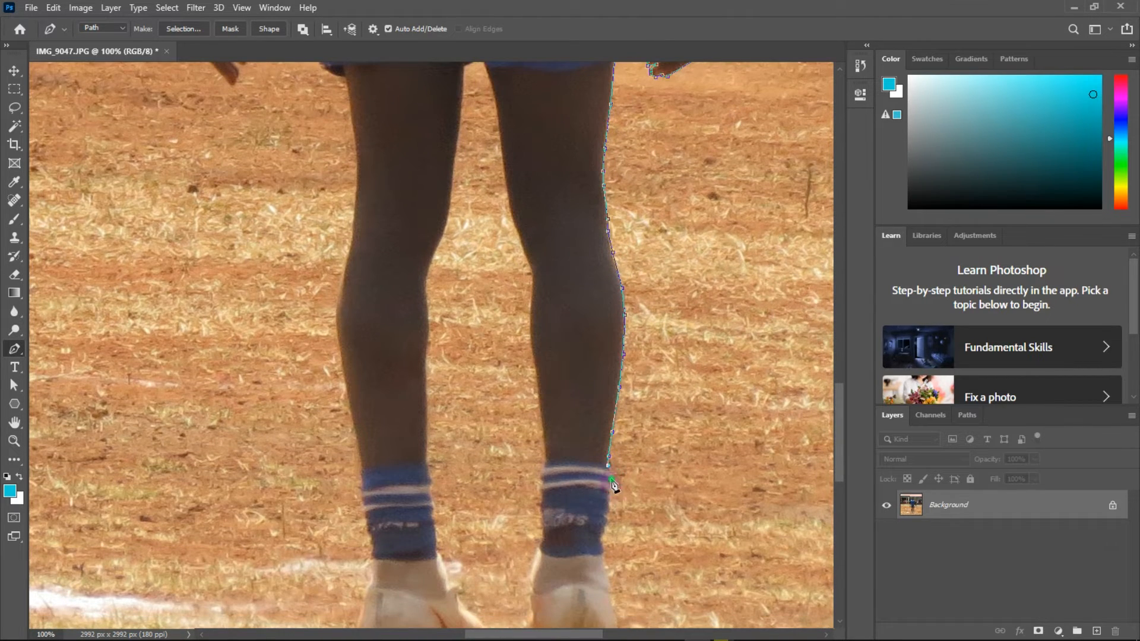
Continue the path down the outer edge of the right sock and around the outer side of the right heel
scroll(607, 543, down, 1)
click(604, 507)
click(613, 546)
click(616, 578)
click(618, 594)
Trace the path along the sole of the right foot to its inner side
click(607, 609)
click(596, 611)
click(585, 609)
click(558, 615)
click(535, 600)
click(526, 585)
Trace the path up the inner side of the right foot and sock to the top of the sock
click(531, 548)
click(531, 532)
click(541, 482)
click(542, 447)
click(545, 410)
Continue the path up the inner edge of the right calf to the knee
click(542, 376)
click(538, 331)
scroll(565, 361, up, 3)
click(533, 392)
click(533, 364)
click(535, 336)
Trace the path up the inner right thigh and across the gap between the legs at the shorts' hem
scroll(598, 377, up, 1)
click(505, 269)
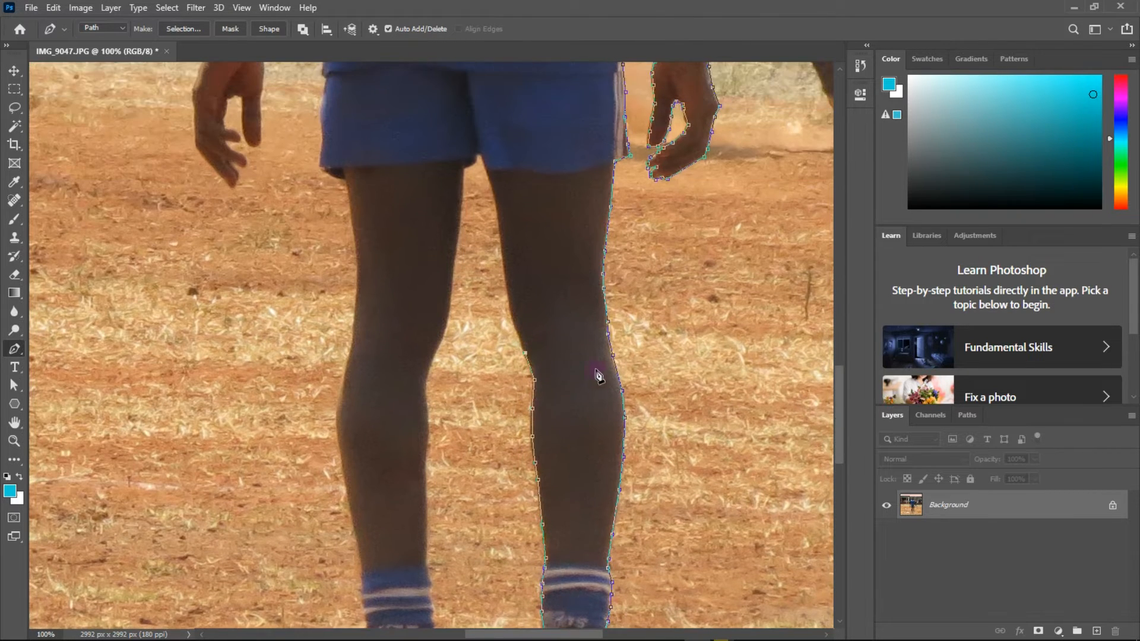
click(500, 234)
click(493, 185)
click(479, 158)
click(465, 169)
Trace the path down the inner edge of the left thigh to just below the knee
click(461, 210)
click(453, 278)
click(449, 316)
click(428, 383)
click(427, 380)
Continue the path down the inner edge of the left calf to just above the sock
click(426, 398)
click(429, 418)
click(428, 440)
click(427, 458)
click(427, 478)
scroll(427, 472, down, 2)
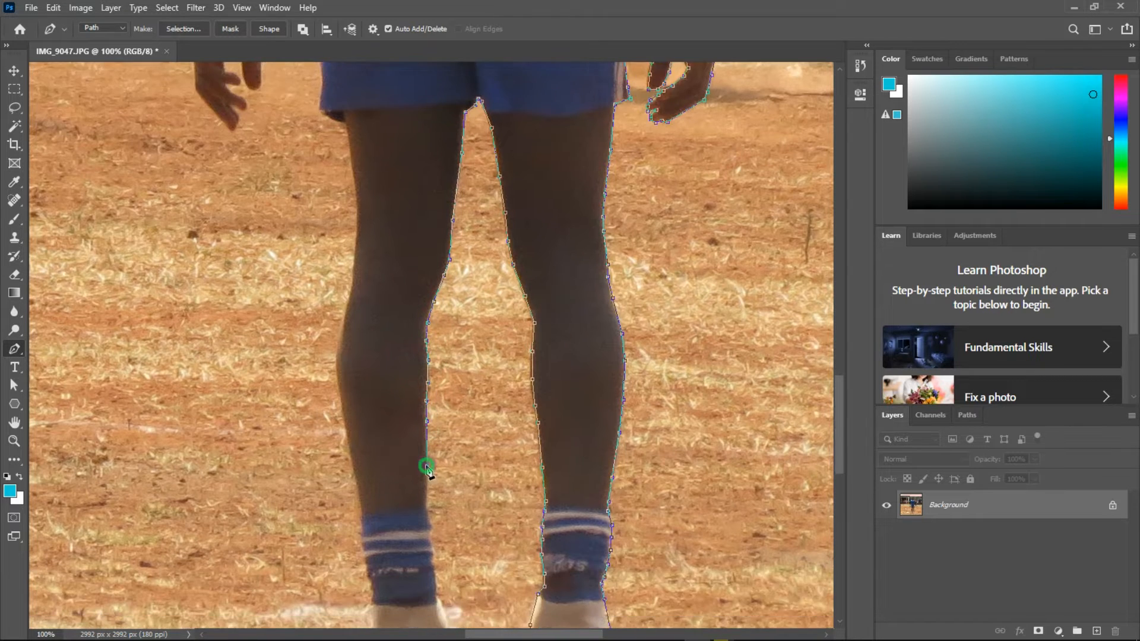
click(427, 469)
Trace the path down the inner edge of the left sock and around the inner side of the left foot
click(432, 483)
click(433, 497)
click(433, 510)
scroll(434, 512, down, 1)
click(438, 521)
click(451, 541)
click(459, 566)
click(481, 587)
Trace the path along the sole of the left foot to its outer side
click(460, 617)
click(442, 616)
click(432, 616)
click(421, 620)
scroll(403, 621, down, 1)
click(399, 598)
click(375, 599)
click(365, 598)
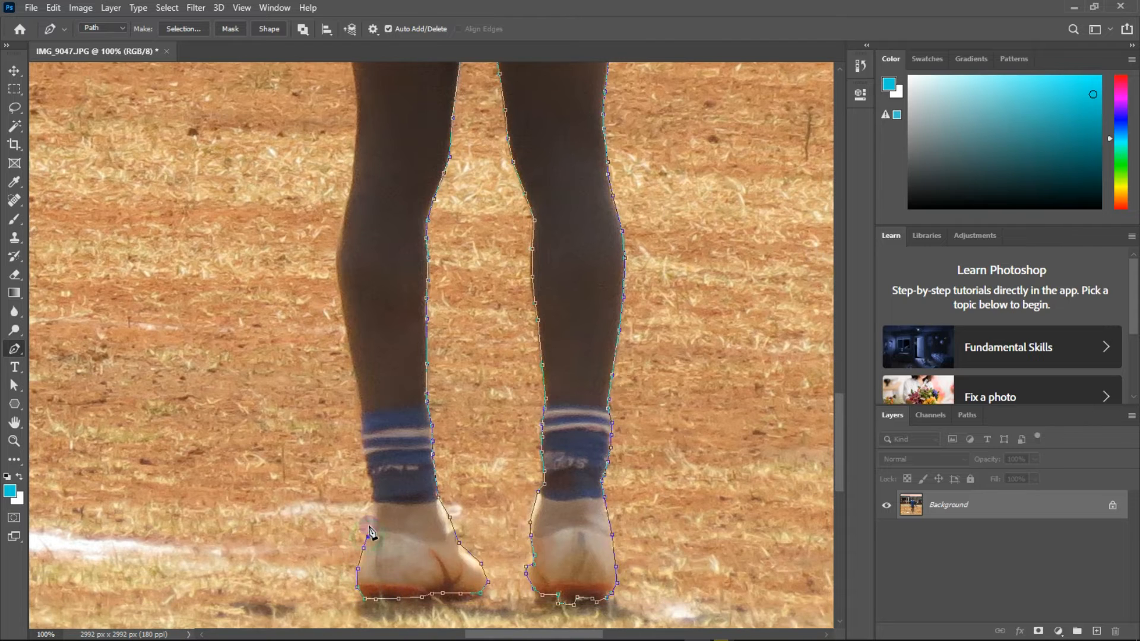
Continue the path up the outer edge of the left sock and calf to the knee
click(365, 449)
click(364, 415)
scroll(360, 410, up, 1)
click(348, 393)
click(338, 330)
scroll(338, 331, up, 1)
click(336, 364)
click(343, 341)
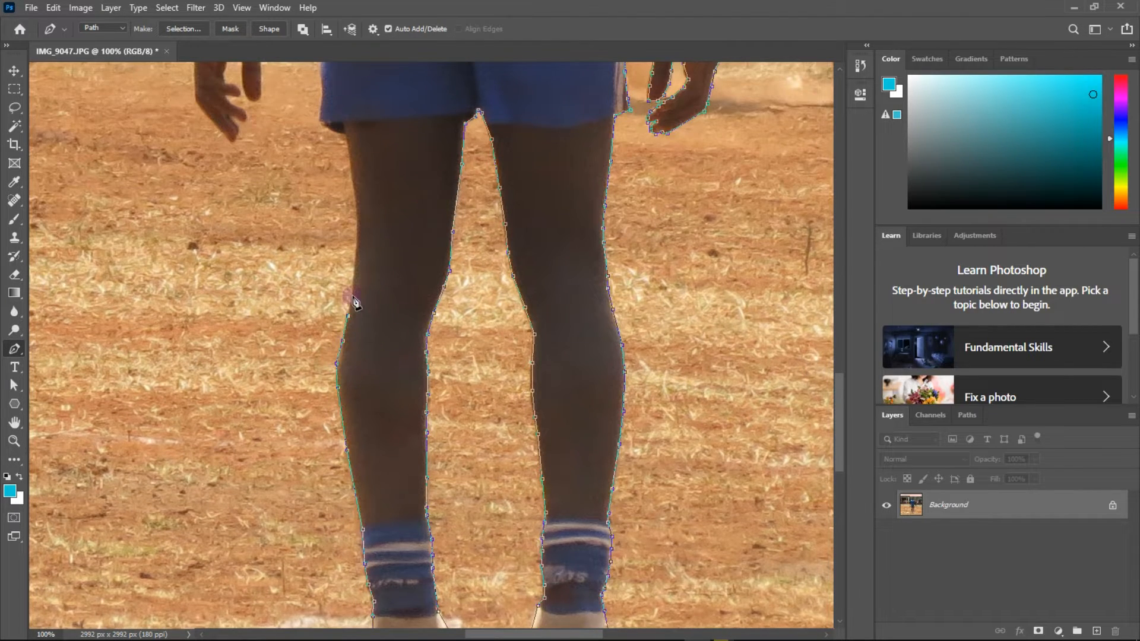
Trace the path up the outer left thigh and around the left corner of the shorts' hem
scroll(363, 302, up, 1)
click(356, 294)
click(349, 237)
click(343, 225)
click(318, 212)
Trace the path up the left side of the shorts and the lower jersey
scroll(321, 217, up, 3)
click(324, 285)
click(321, 262)
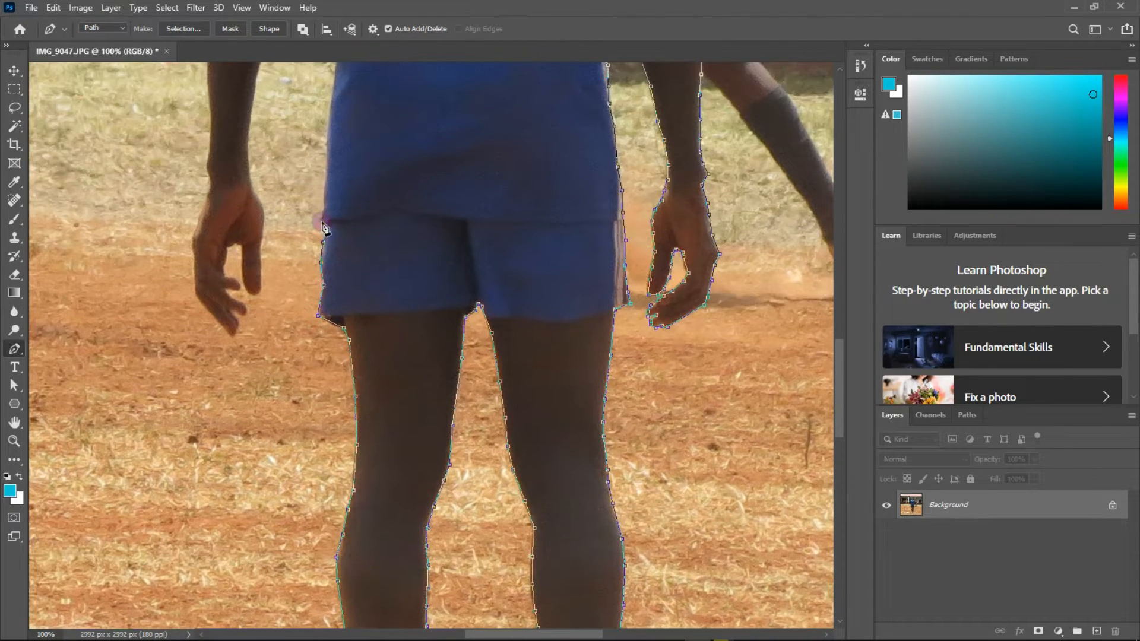
click(326, 328)
click(327, 294)
click(329, 266)
Continue the path up the left side of the jersey to the armpit
scroll(336, 285, up, 2)
click(332, 302)
click(340, 251)
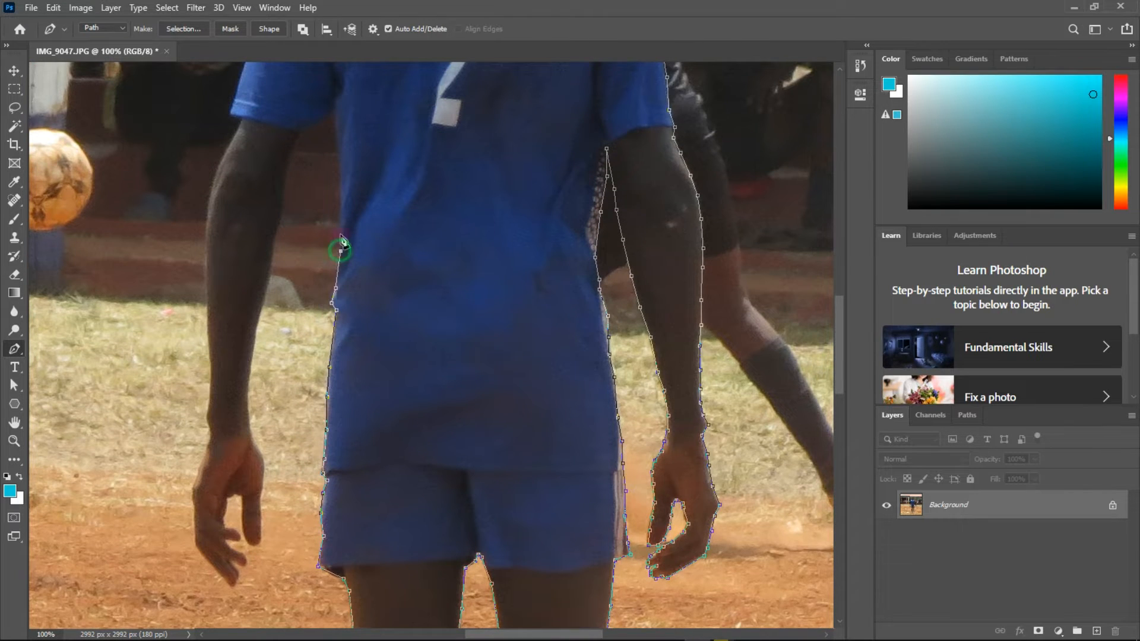
scroll(341, 251, up, 1)
click(338, 187)
click(336, 157)
Trace the path under the left sleeve and down the inner edge of the left arm to the wrist
click(301, 187)
click(288, 221)
click(276, 291)
click(260, 378)
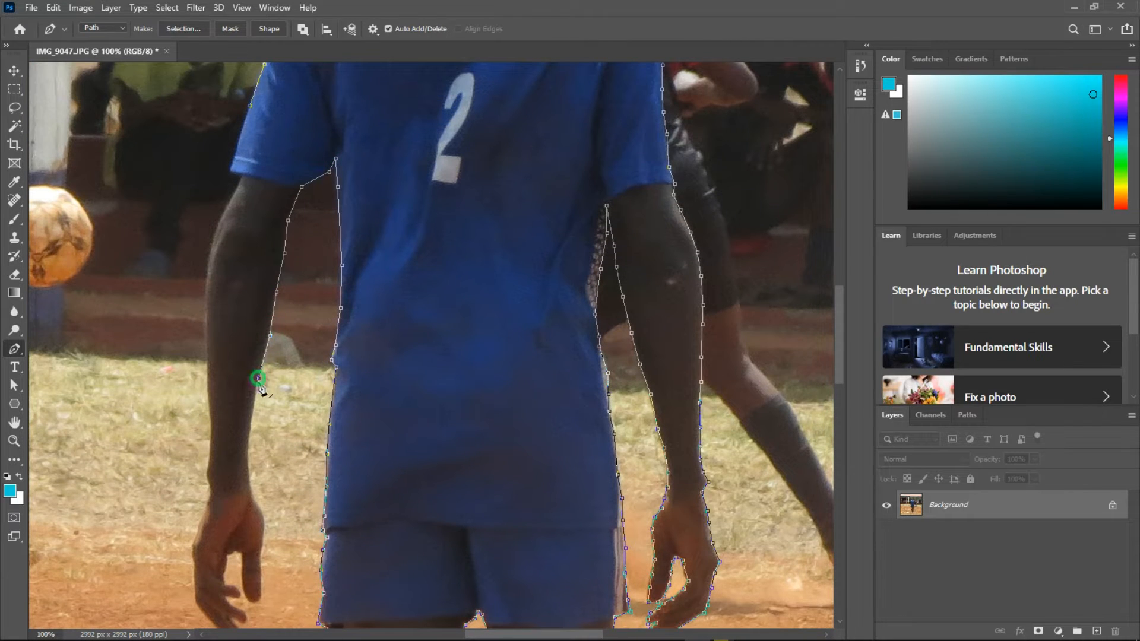
scroll(257, 380, down, 1)
click(252, 381)
click(249, 418)
Trace the path along the inner edge of the left hand to the tip of the thumb
click(248, 426)
click(250, 445)
click(253, 462)
click(265, 485)
click(264, 511)
click(262, 544)
click(261, 567)
click(254, 568)
Trace the path around the gap between the thumb and fingers of the left hand
click(242, 546)
click(243, 518)
click(236, 518)
click(225, 534)
click(227, 543)
click(226, 563)
Outline the fingertips of the left hand with the path
click(243, 564)
click(232, 584)
click(244, 587)
click(242, 597)
click(233, 608)
Trace the path up the outer edge of the left hand to the wrist
click(210, 591)
click(196, 566)
click(194, 529)
click(201, 488)
click(213, 459)
click(207, 439)
Continue the path up the outer edge of the left arm to the corner of the sleeve cuff
click(211, 405)
click(209, 349)
scroll(238, 357, up, 3)
click(207, 370)
click(209, 328)
click(240, 248)
click(232, 239)
Trace the path up the outer edge of the left sleeve and close it at its starting point
click(242, 196)
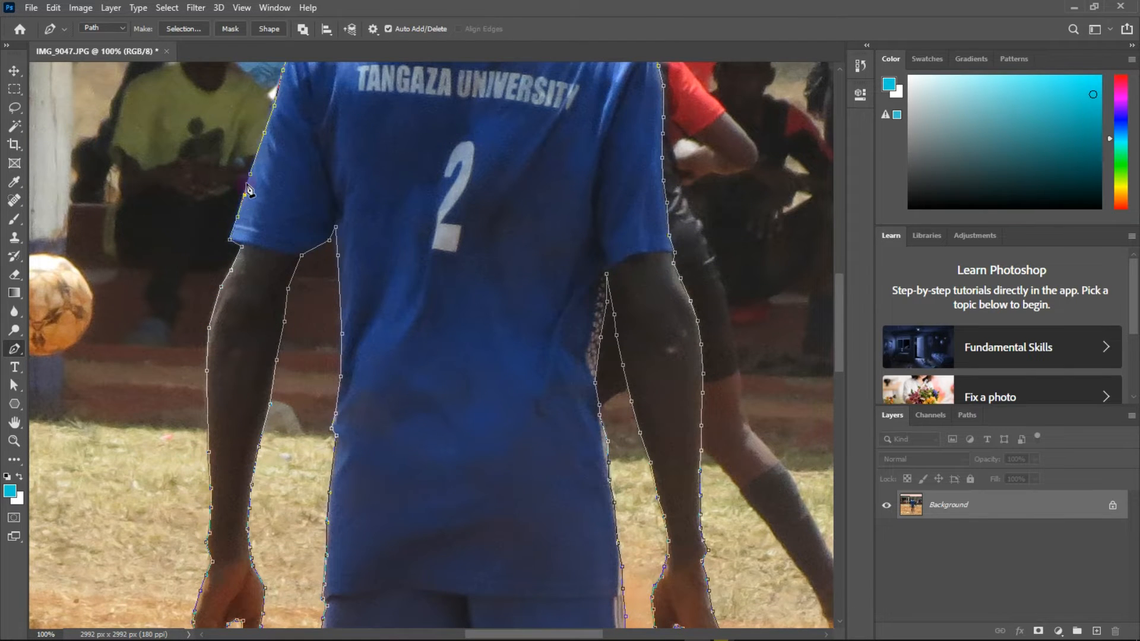
click(250, 174)
scroll(431, 322, up, 1)
key(ctrl+minus)
key(ctrl+minus)
key(ctrl+minus)
scroll(431, 320, down, 2)
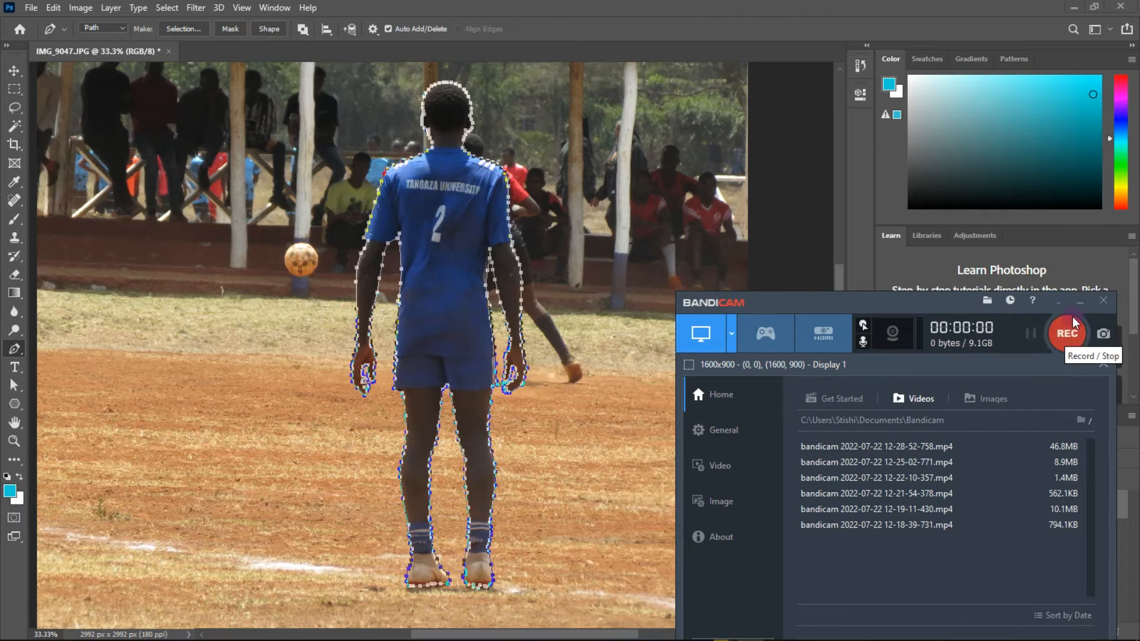
click(1067, 331)
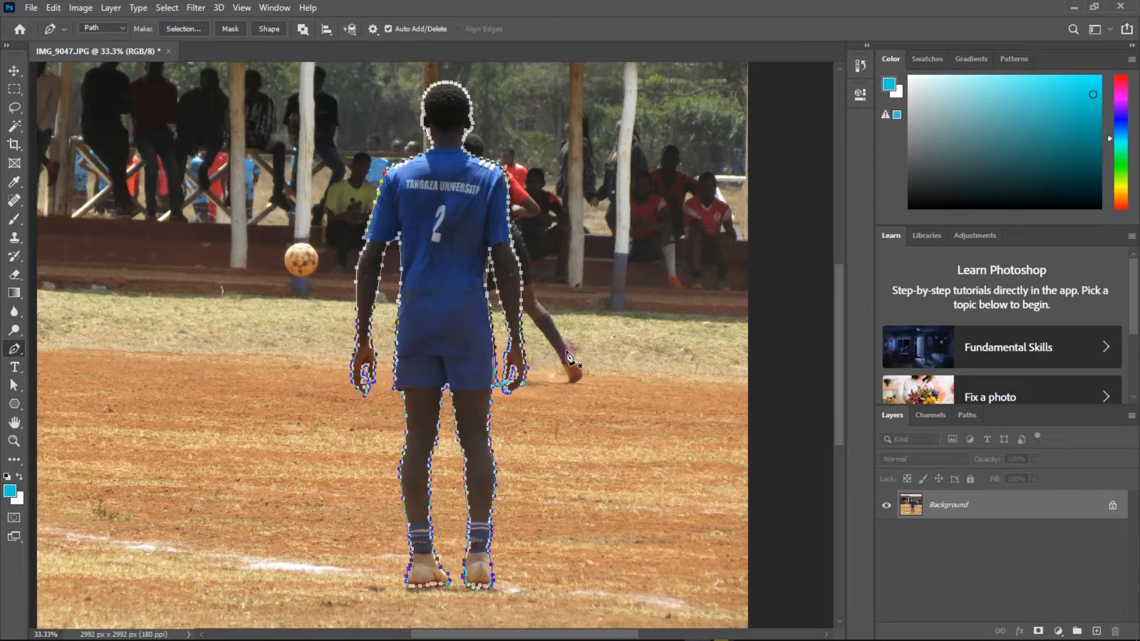
key(ctrl+plus)
key(ctrl+plus)
key(ctrl+plus)
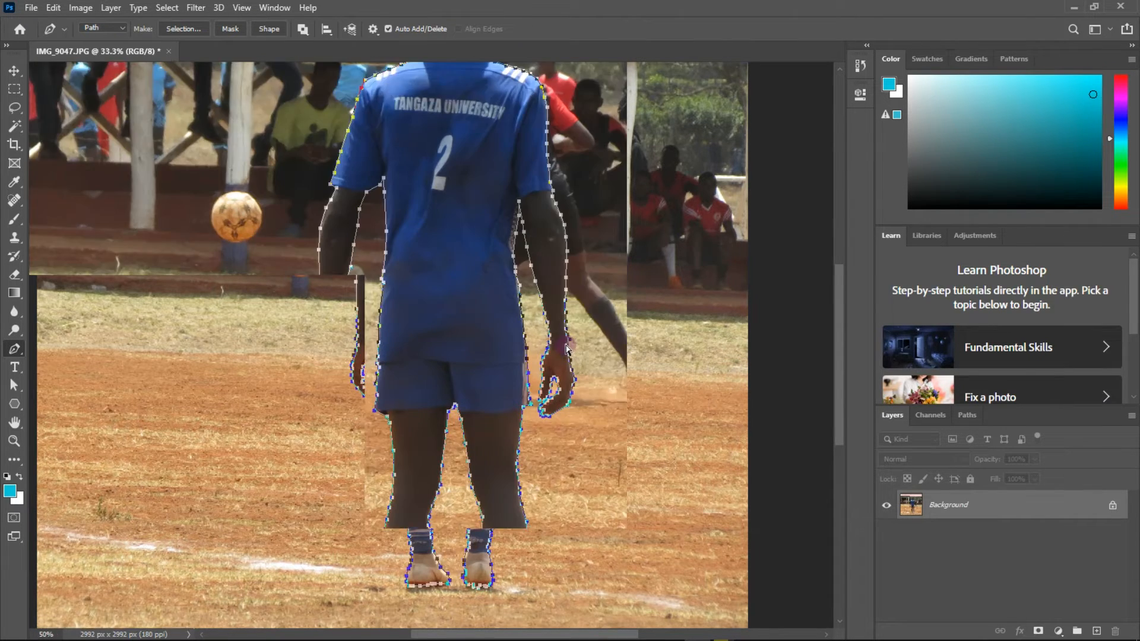
key(ctrl+minus)
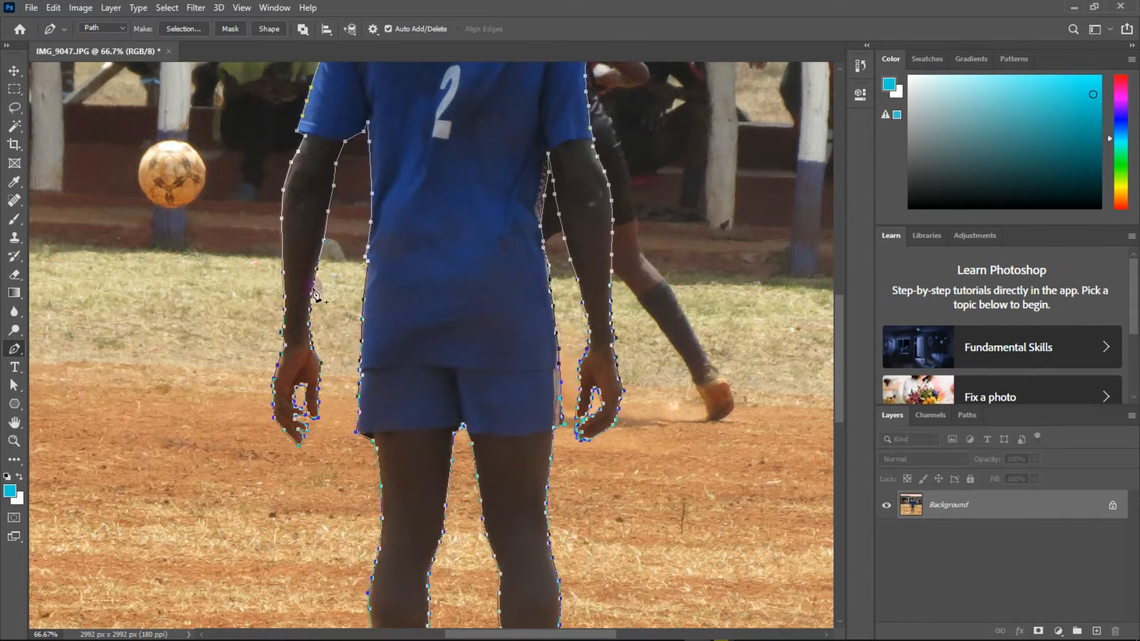
With the Add Anchor Point Tool, move the anchor point on the inner right calf outward onto the leg's edge
right_click(23, 351)
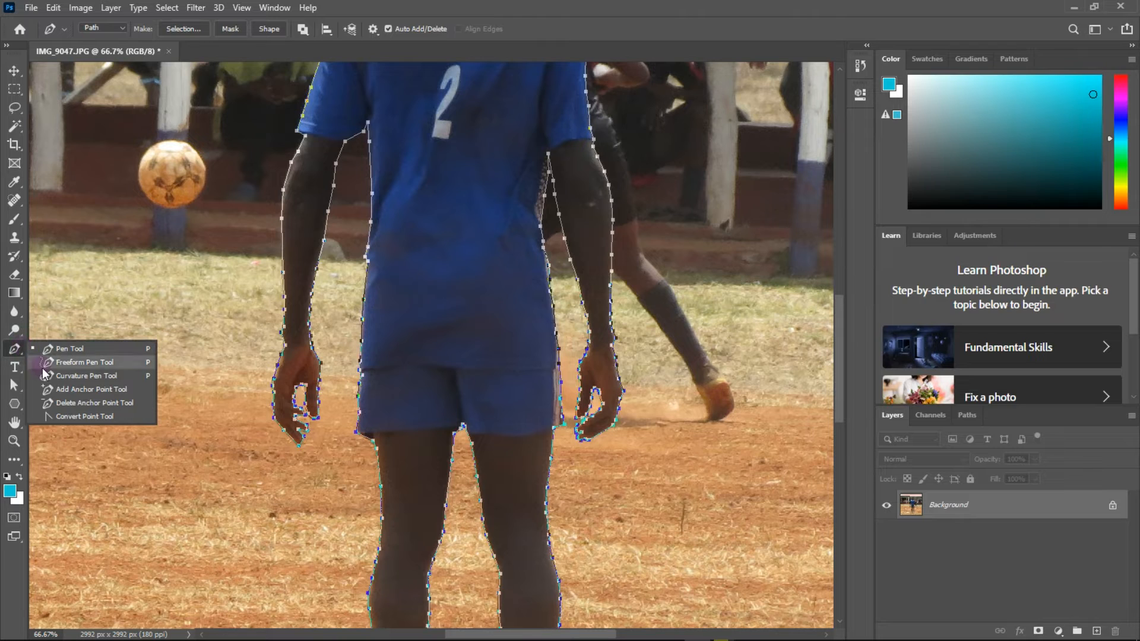
click(76, 389)
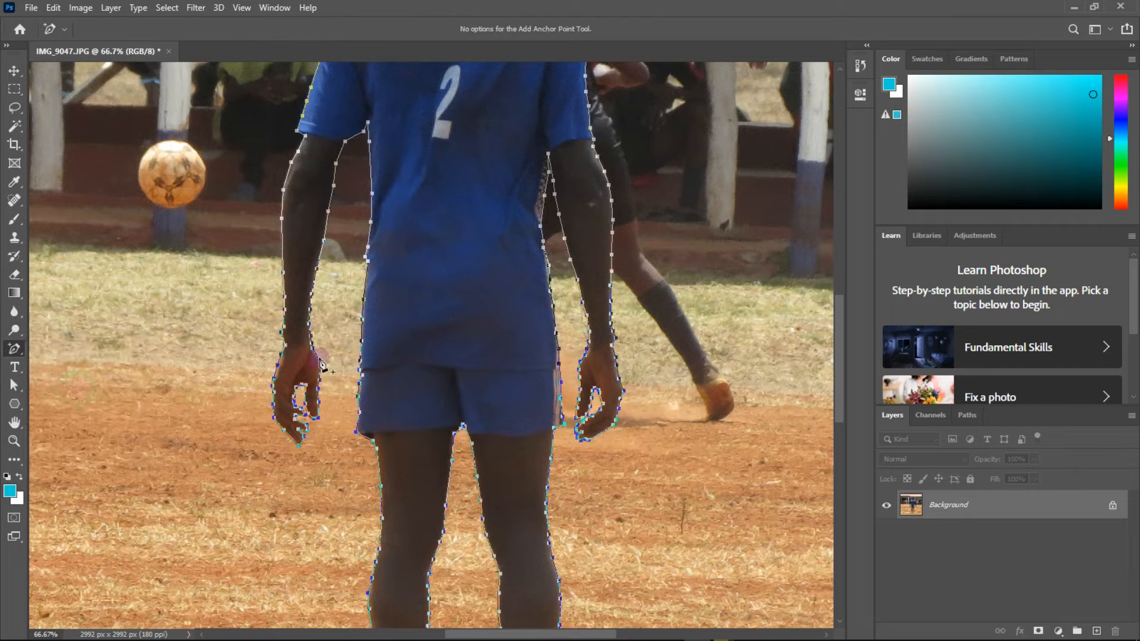
scroll(465, 468, down, 5)
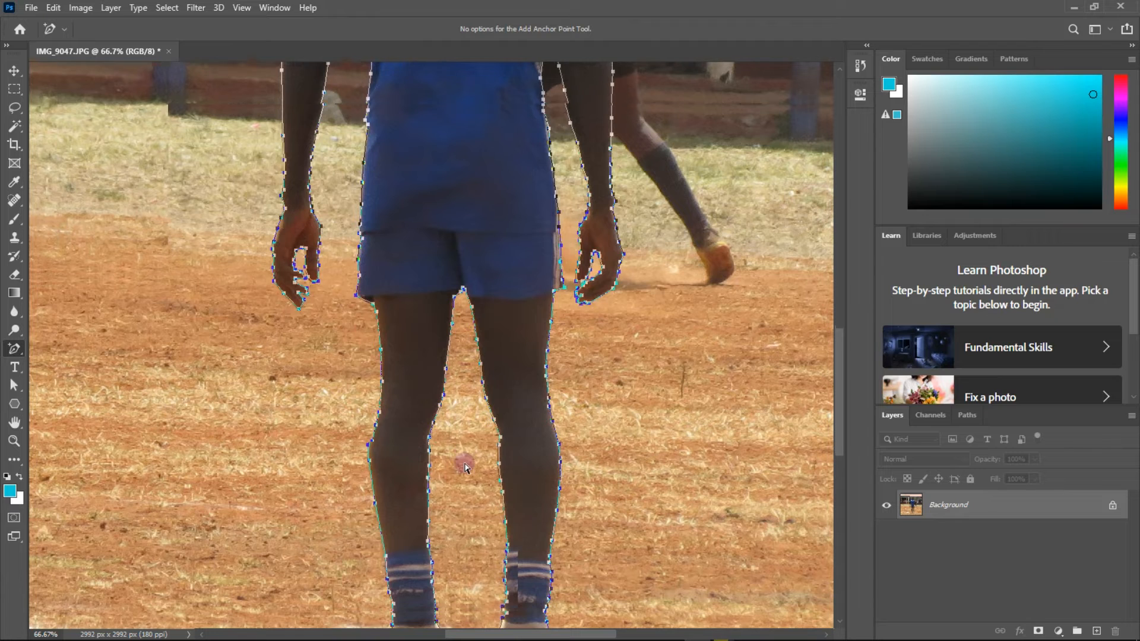
scroll(465, 468, down, 2)
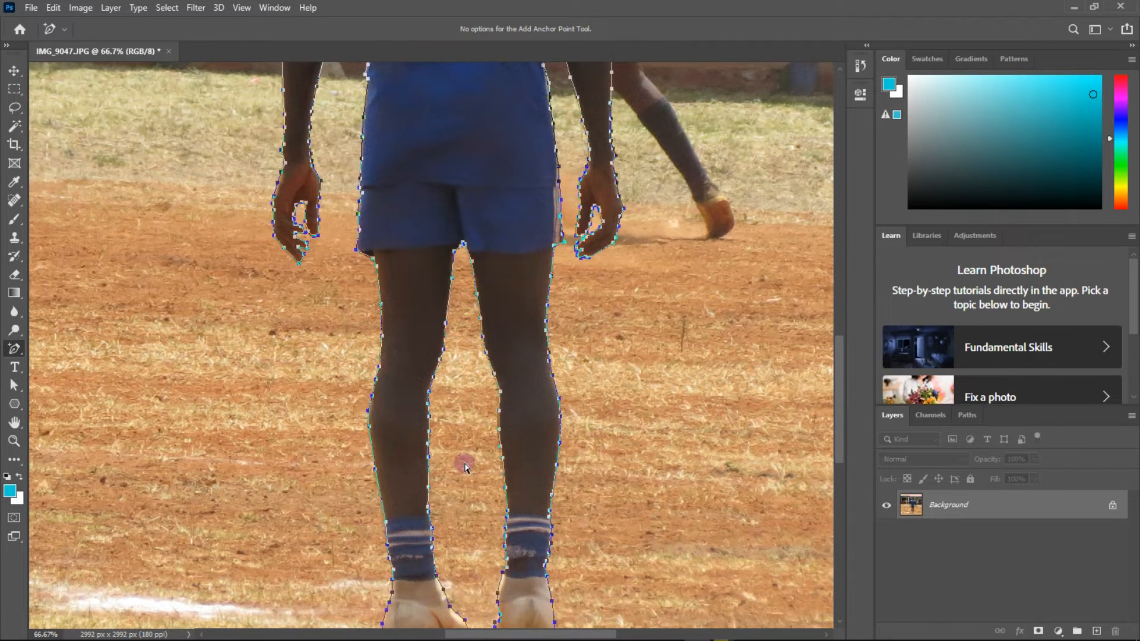
key(ctrl+equal)
key(ctrl+equal)
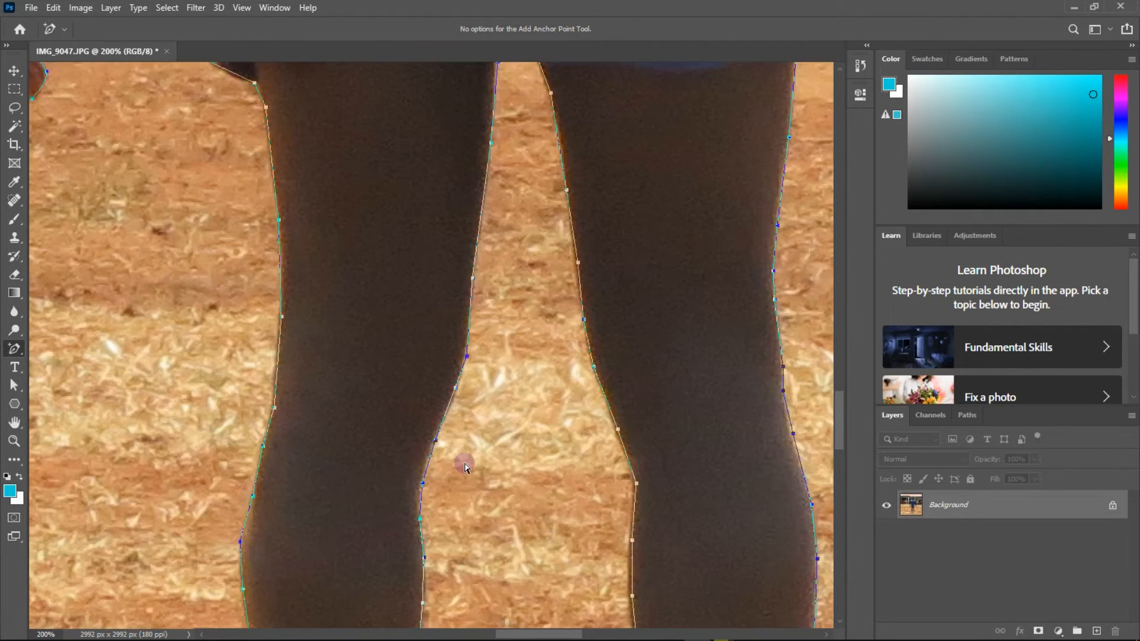
scroll(491, 475, down, 3)
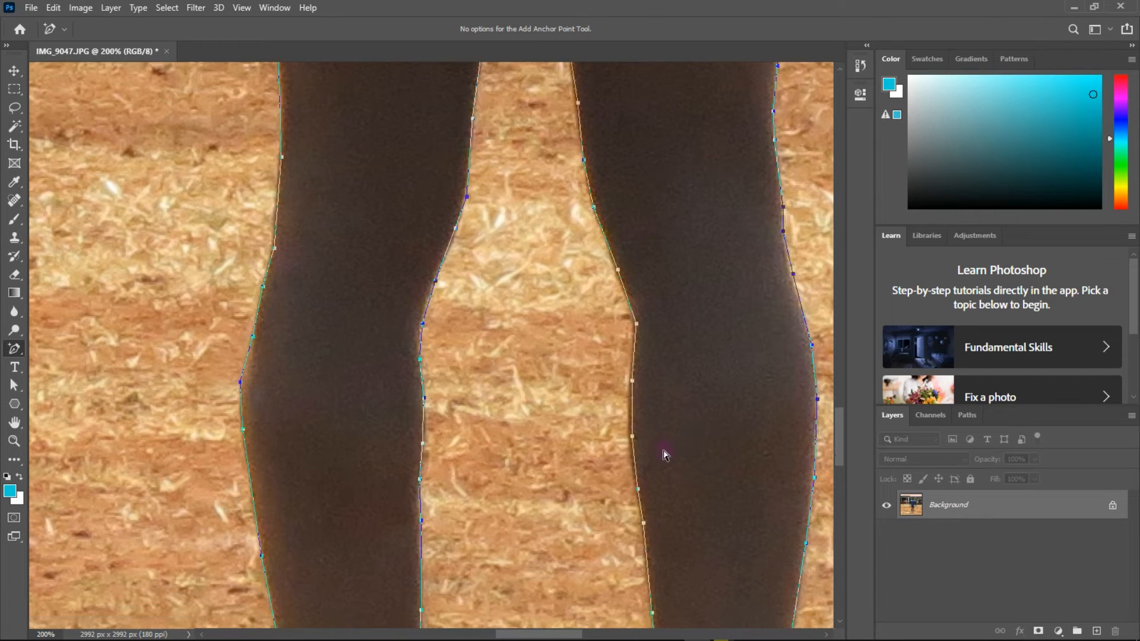
click(633, 440)
click(633, 439)
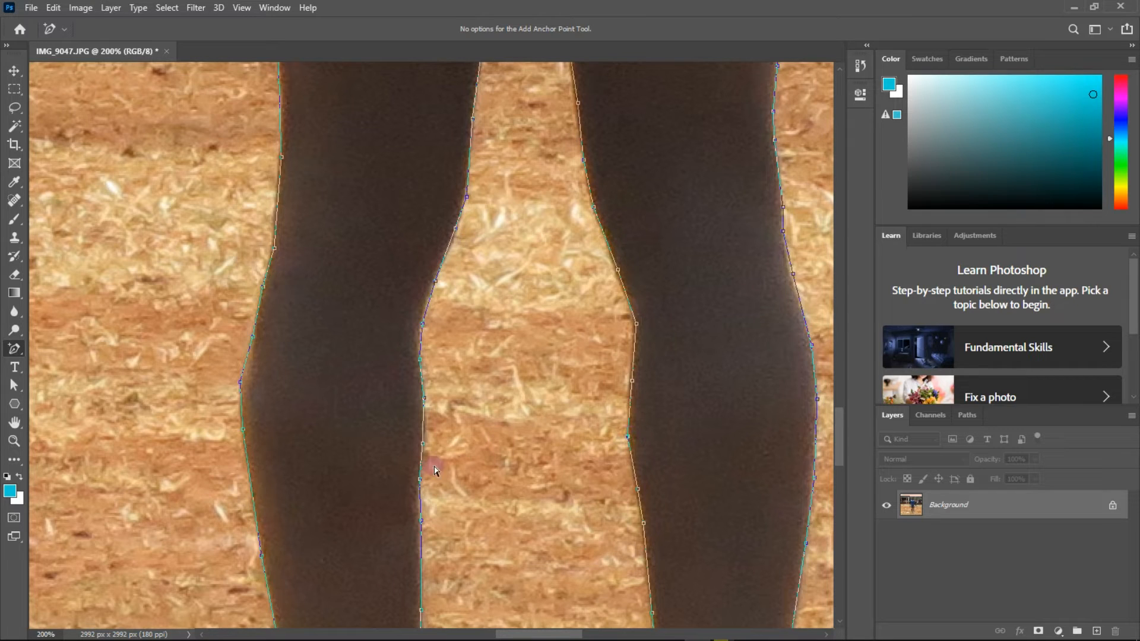
Adjust the anchor points at the inner left knee and inner right knee so the path follows the leg edges
click(423, 324)
click(637, 325)
click(636, 326)
drag(635, 326, 633, 326)
click(619, 270)
click(618, 272)
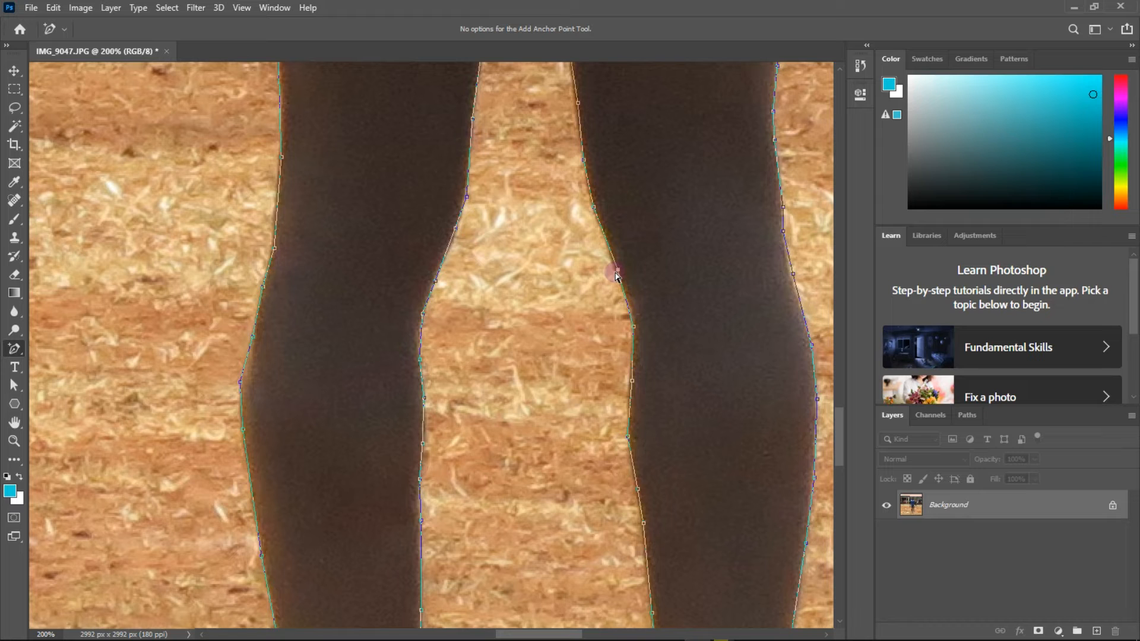
Check the closed path around the whole player from the legs up to the head
scroll(668, 322, up, 2)
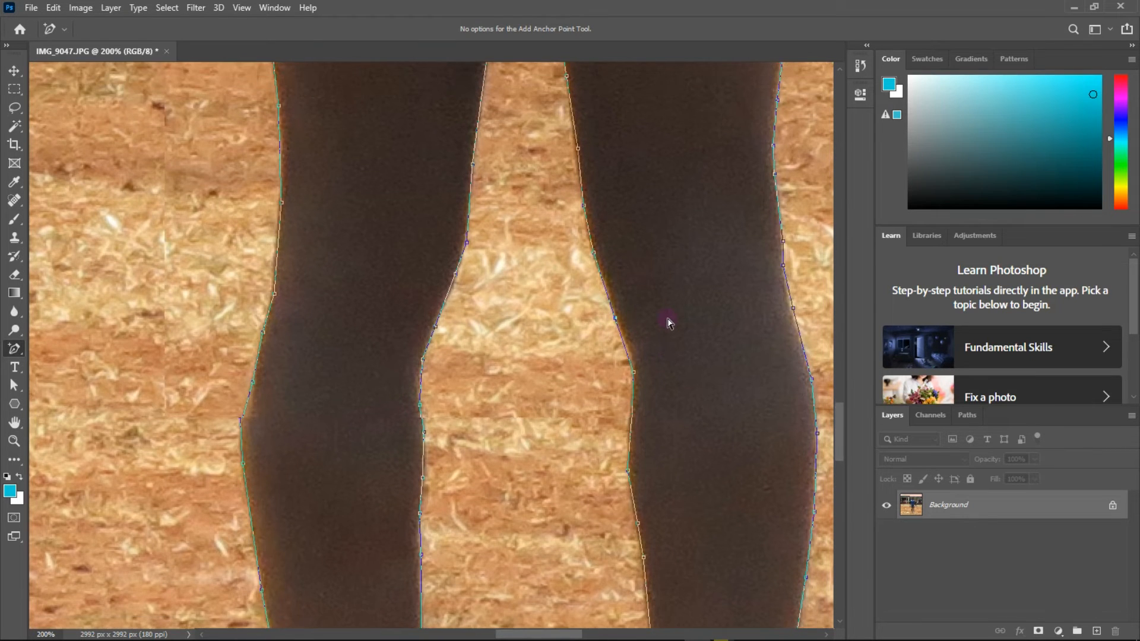
key(ctrl+minus)
key(ctrl+minus)
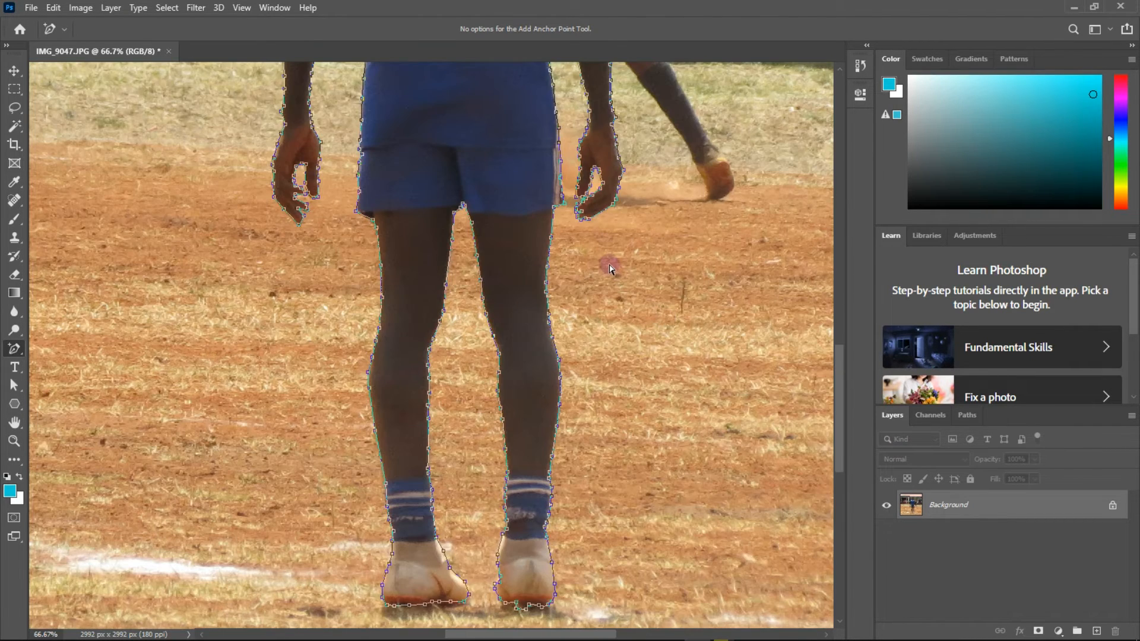
key(ctrl+minus)
scroll(572, 259, up, 5)
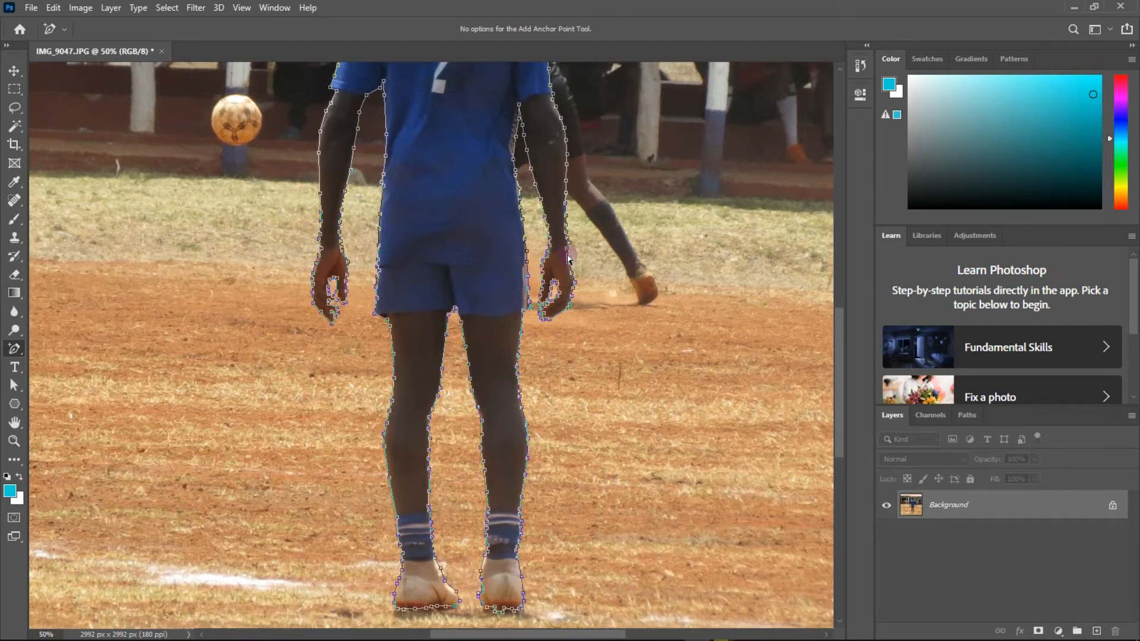
scroll(568, 260, up, 8)
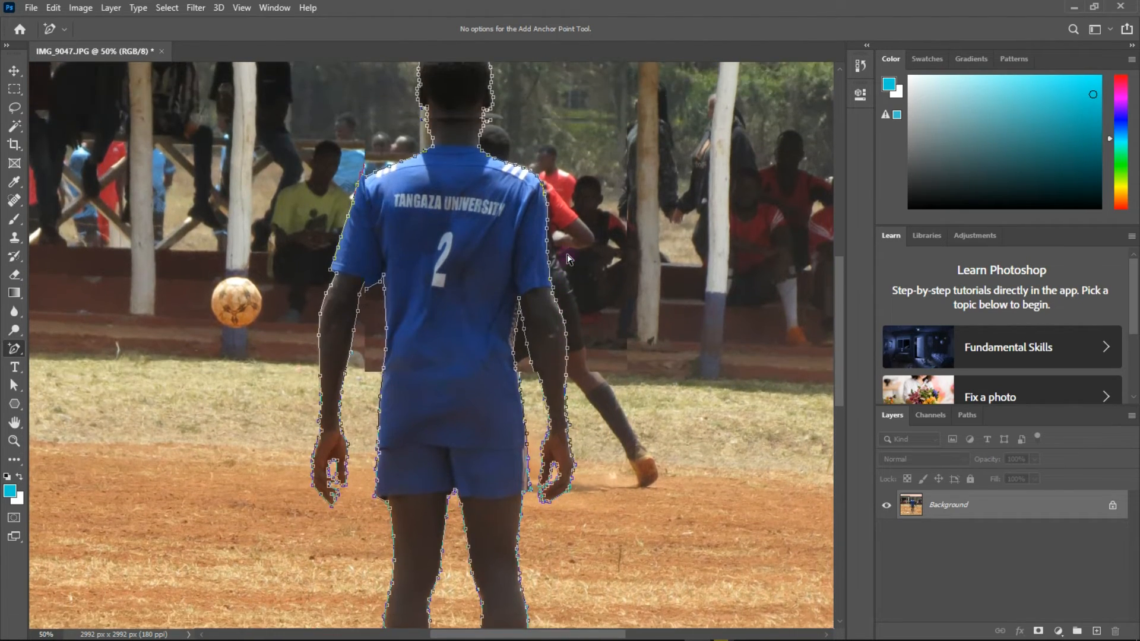
key(ctrl+minus)
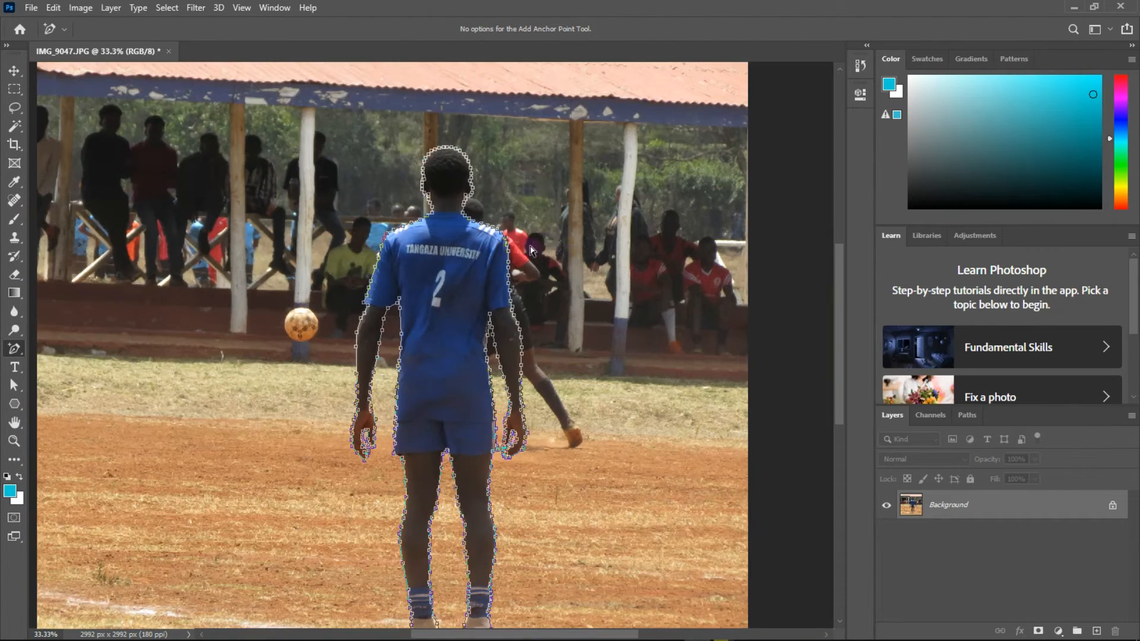
Save the work path around the player as a named path called "trace 1"
click(14, 71)
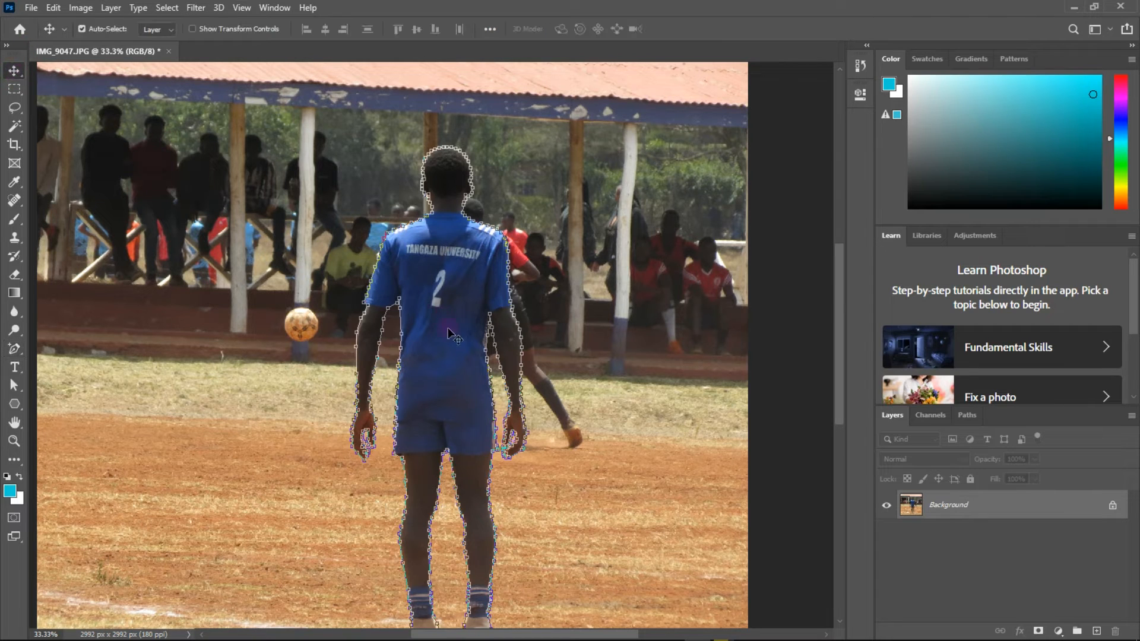
scroll(650, 310, down, 2)
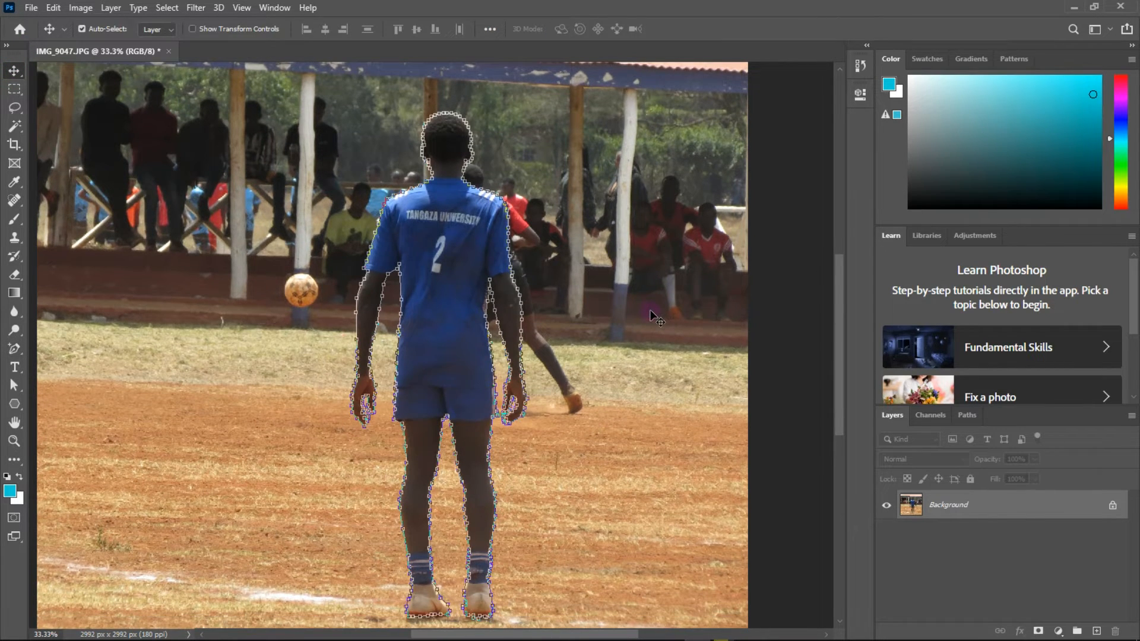
scroll(650, 309, down, 1)
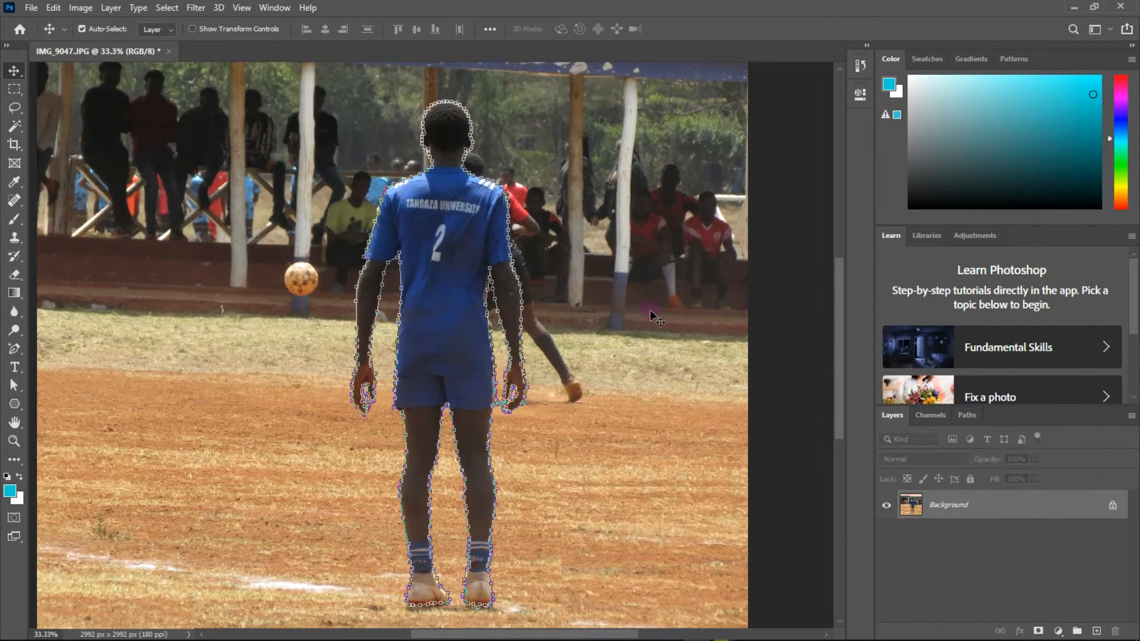
click(927, 417)
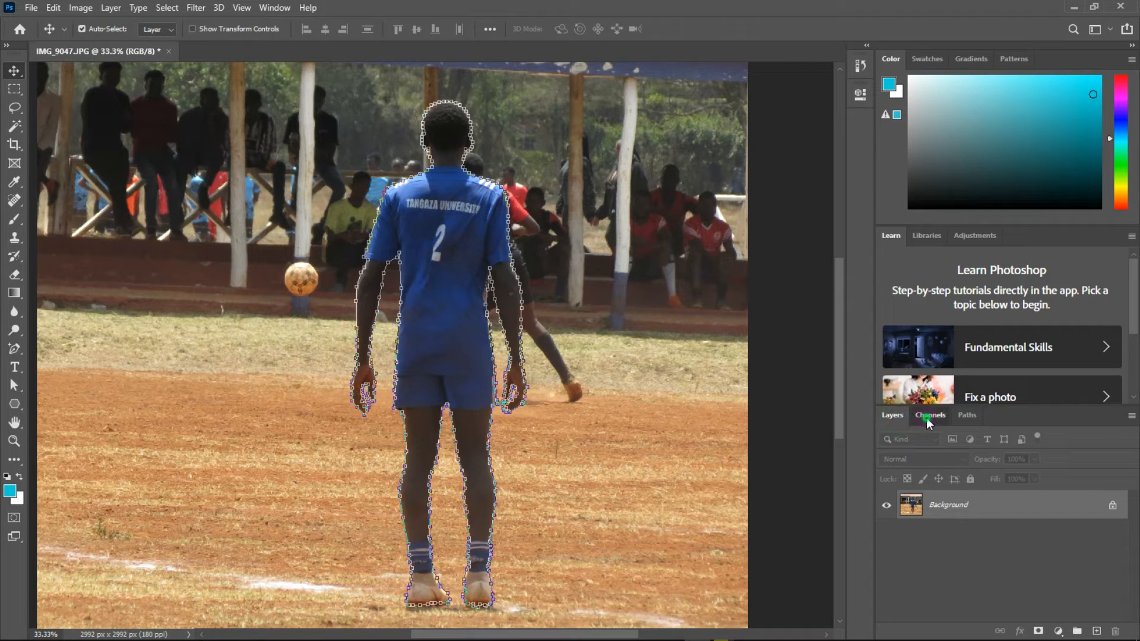
click(959, 411)
click(893, 417)
click(969, 417)
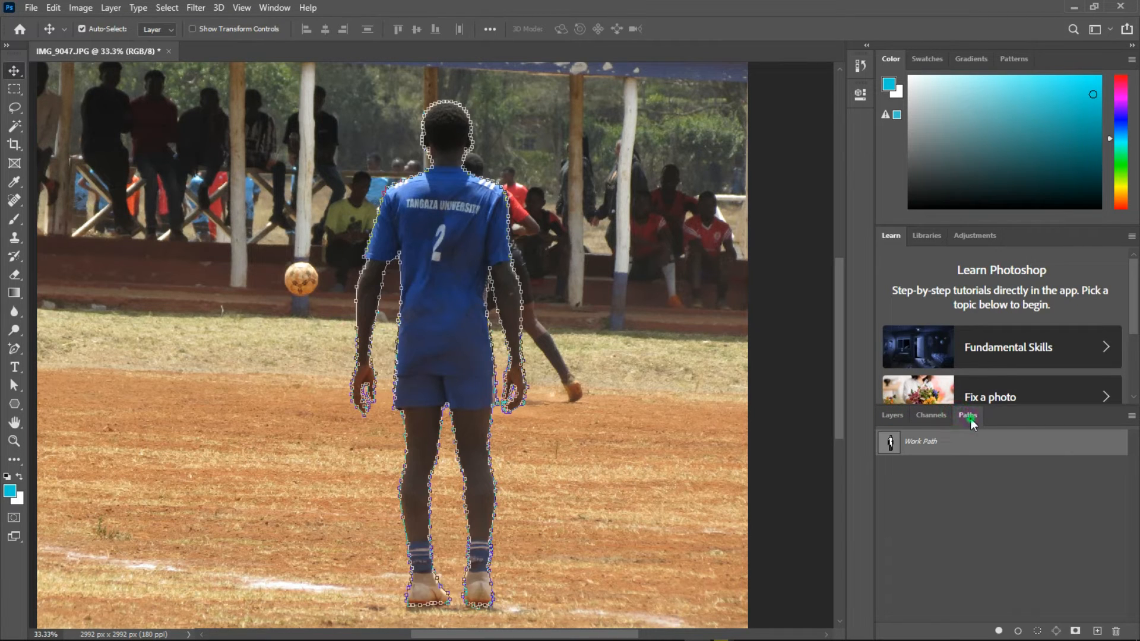
double_click(971, 418)
click(969, 628)
click(1132, 418)
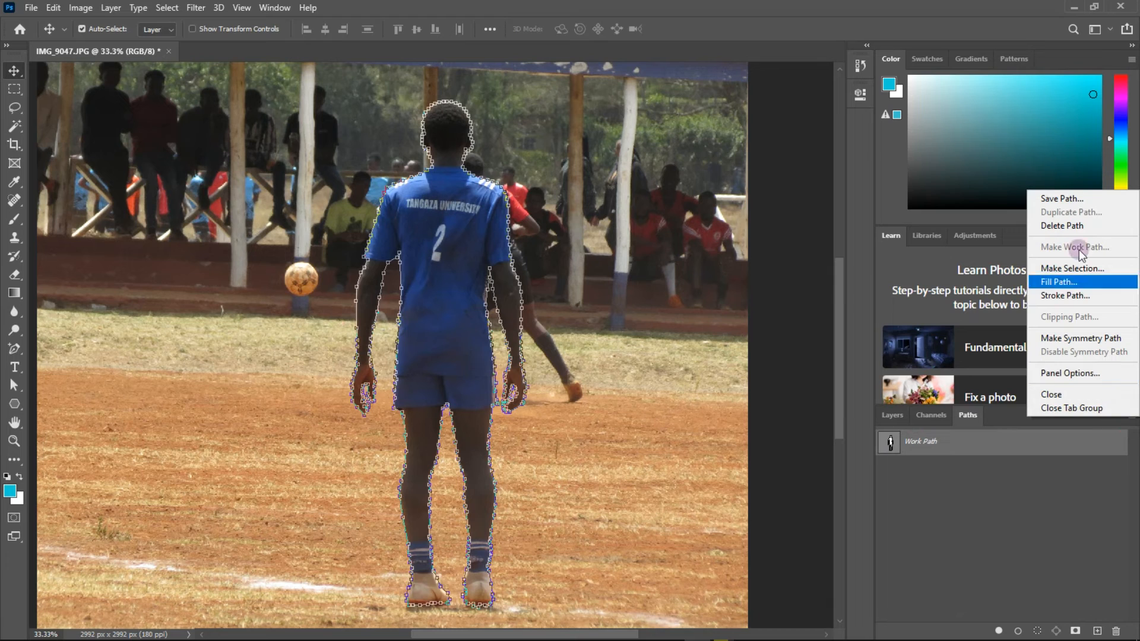
click(1069, 204)
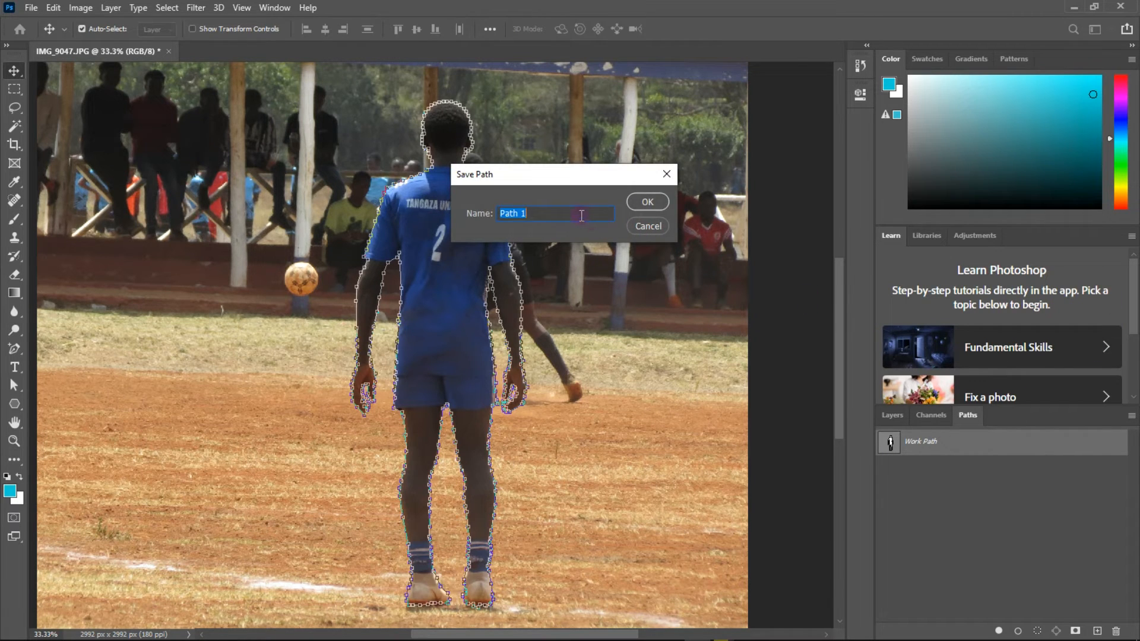
key(BackSpace)
click(647, 202)
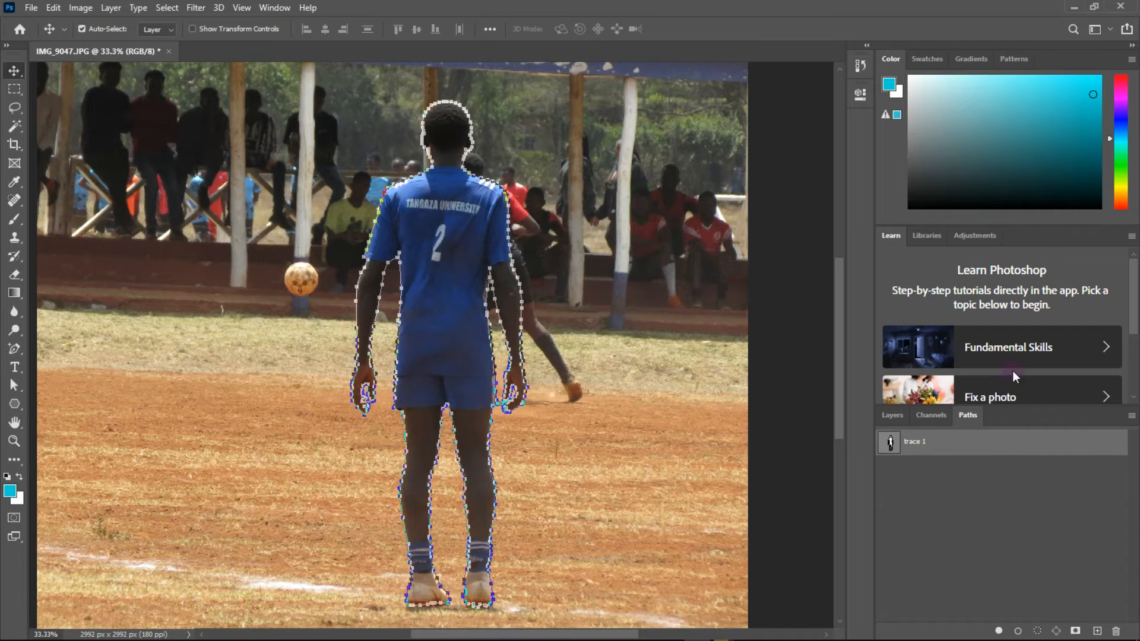
Make a new anti-aliased selection from the saved path with a feather radius of 0 pixels
click(1131, 417)
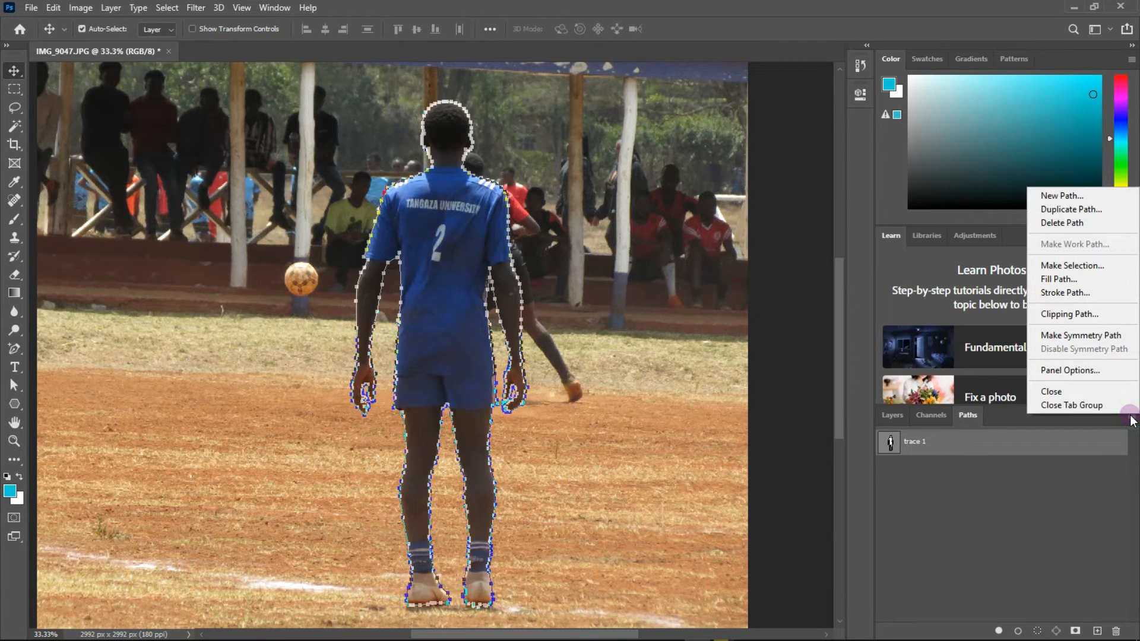
click(1086, 267)
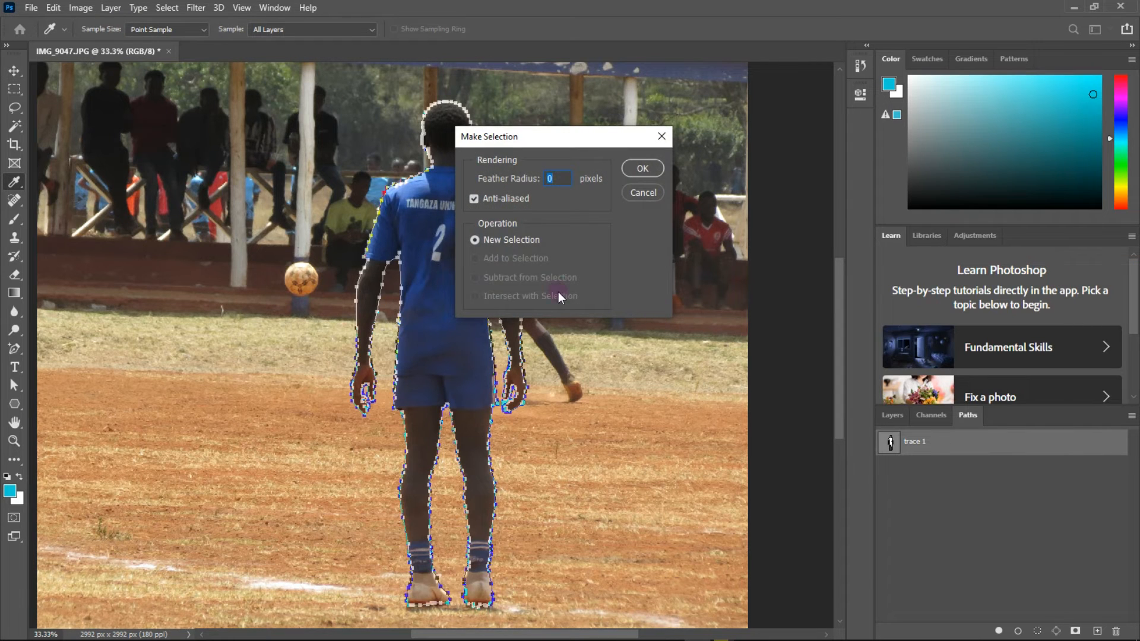
click(624, 168)
key(v)
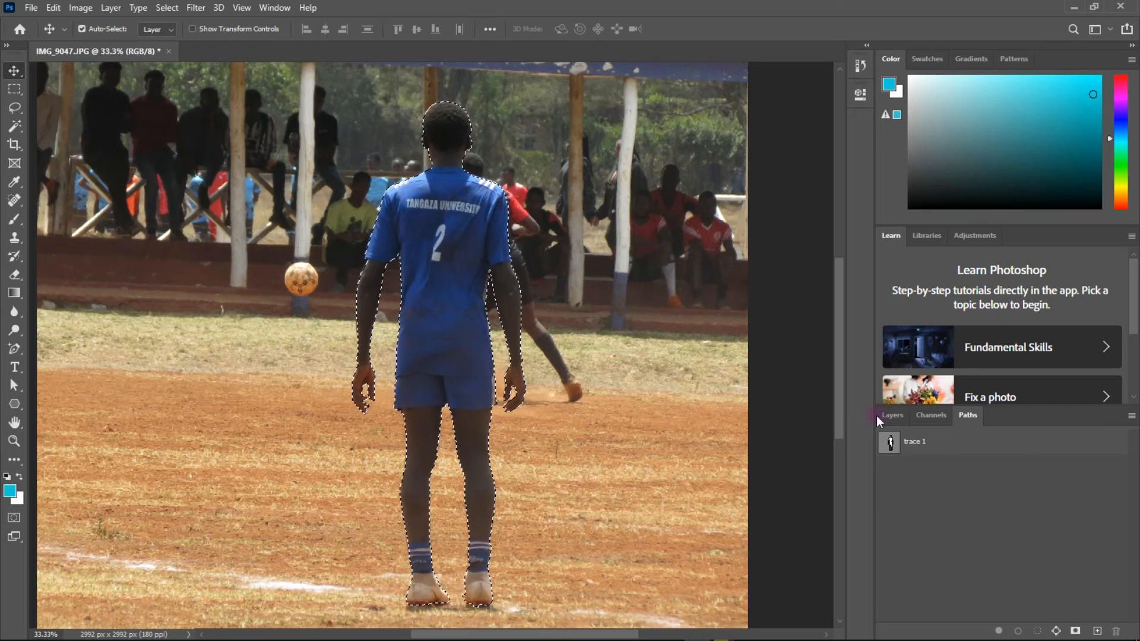
Copy the selected player from the Background layer onto a new layer
click(893, 416)
click(935, 508)
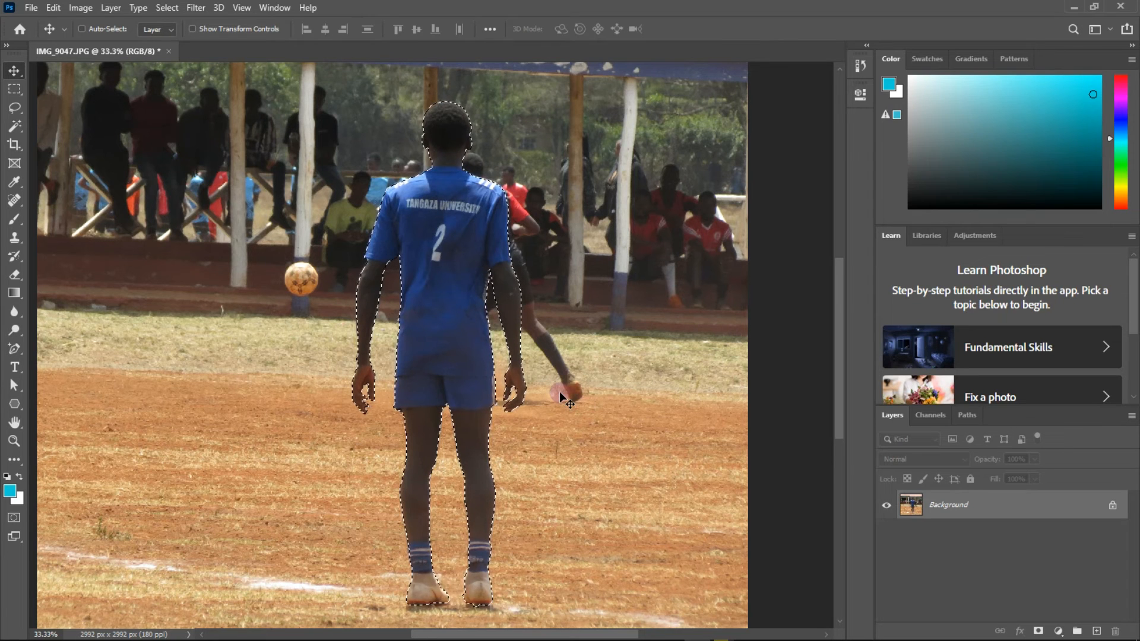
key(ctrl+j)
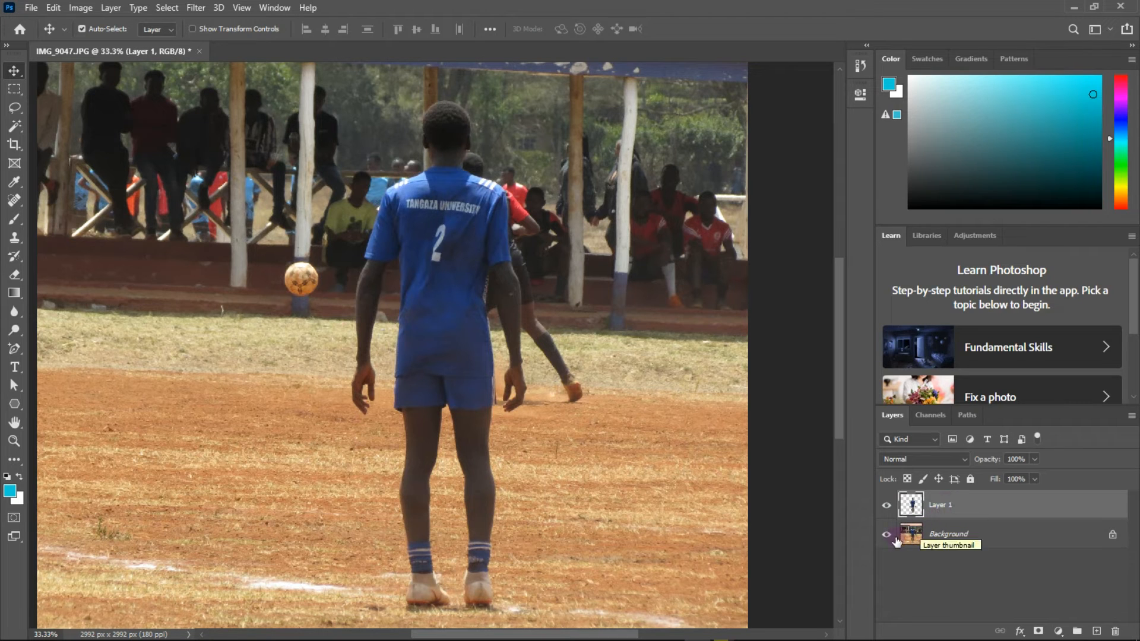
Compare the layers' visibility, leave the Background hidden, and shift the isolated player slightly to the left
click(887, 535)
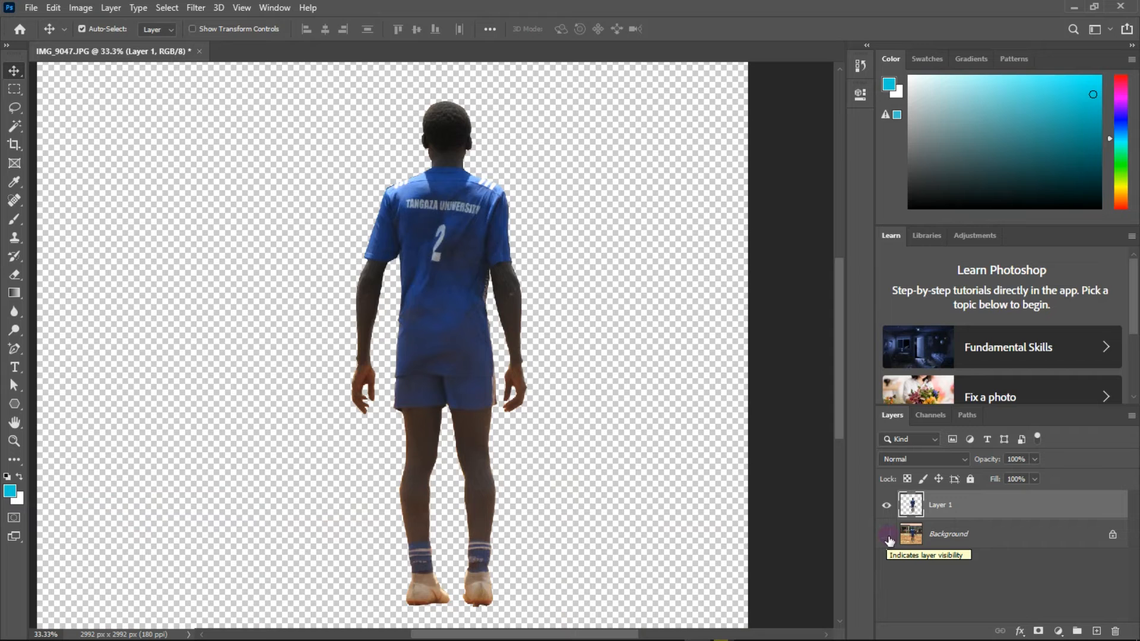
click(887, 536)
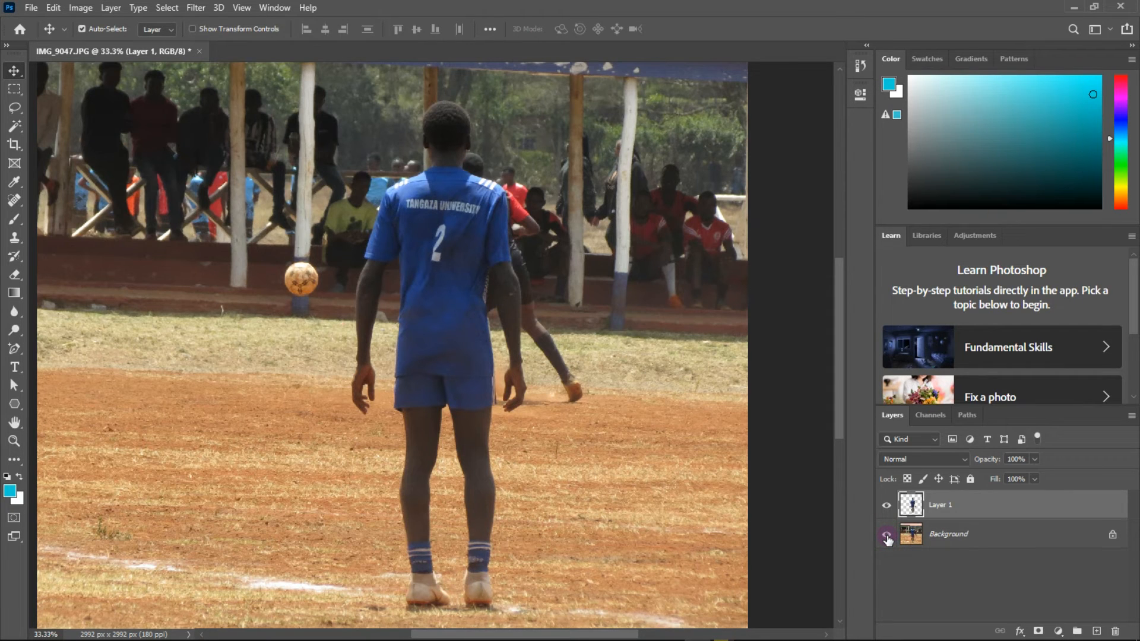
click(888, 508)
click(888, 509)
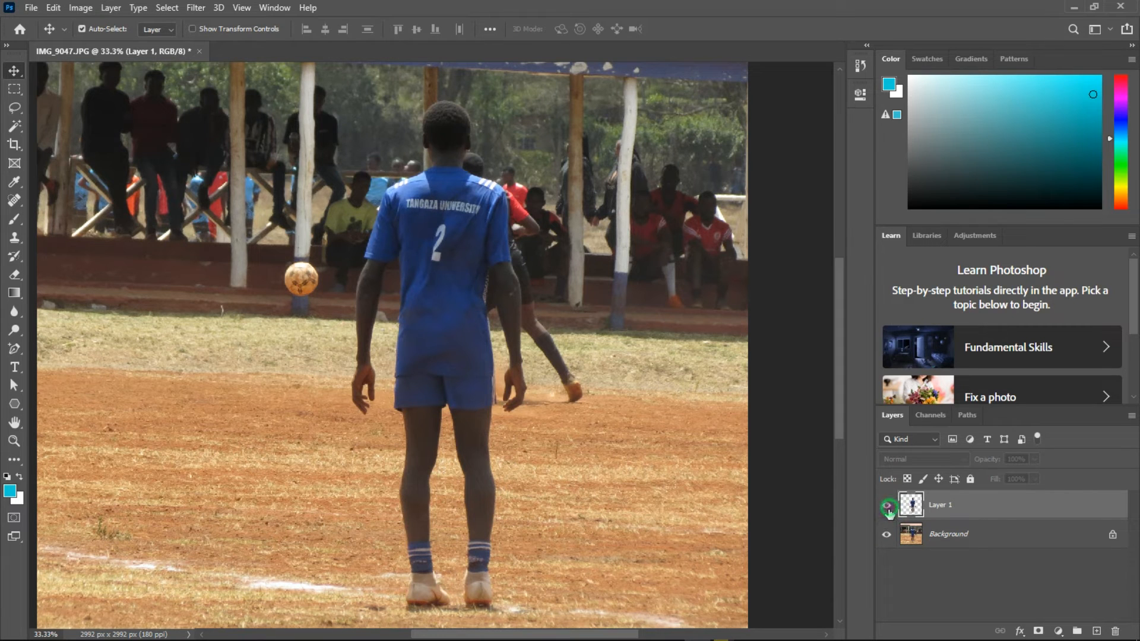
click(889, 536)
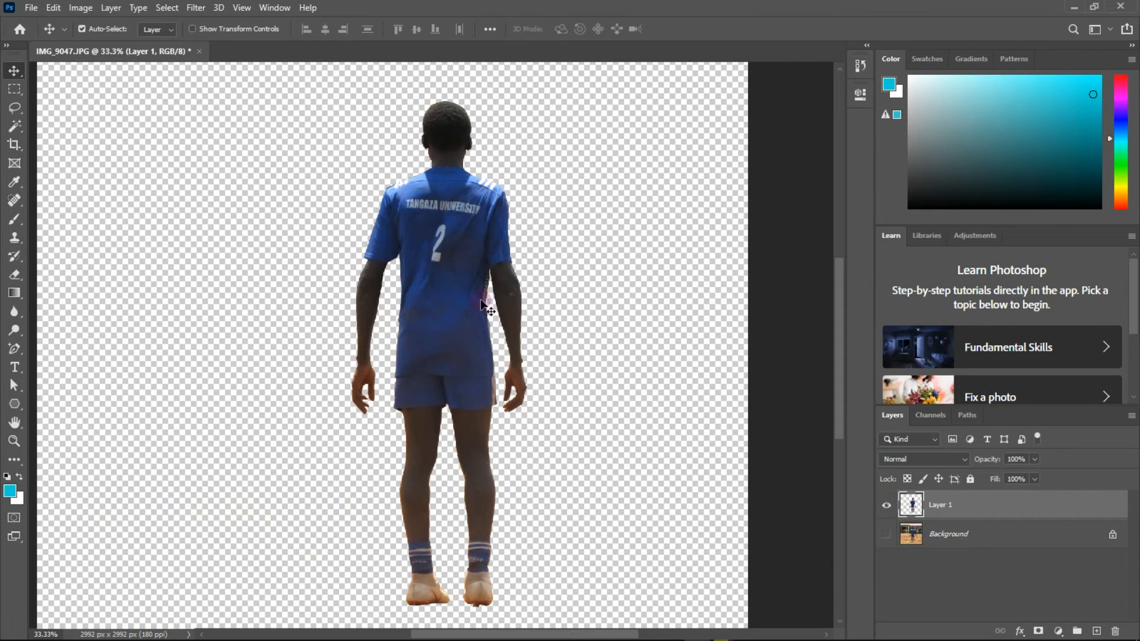
drag(453, 254, 408, 264)
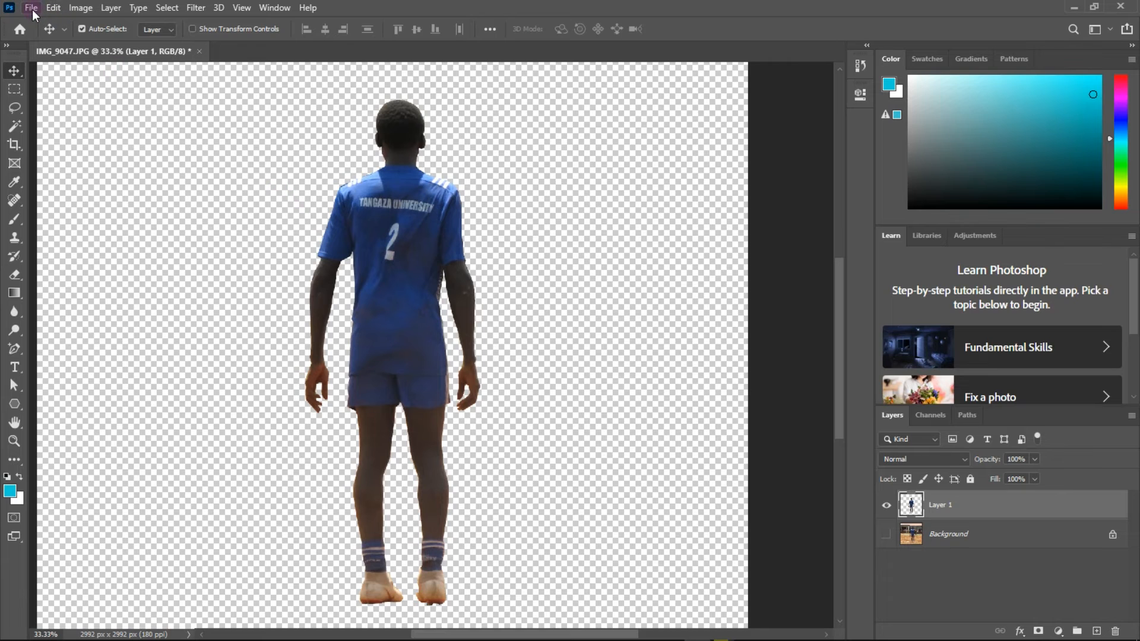
Create a new 739 x 2129 px document at 180 ppi with the grey background colour 666262
click(31, 9)
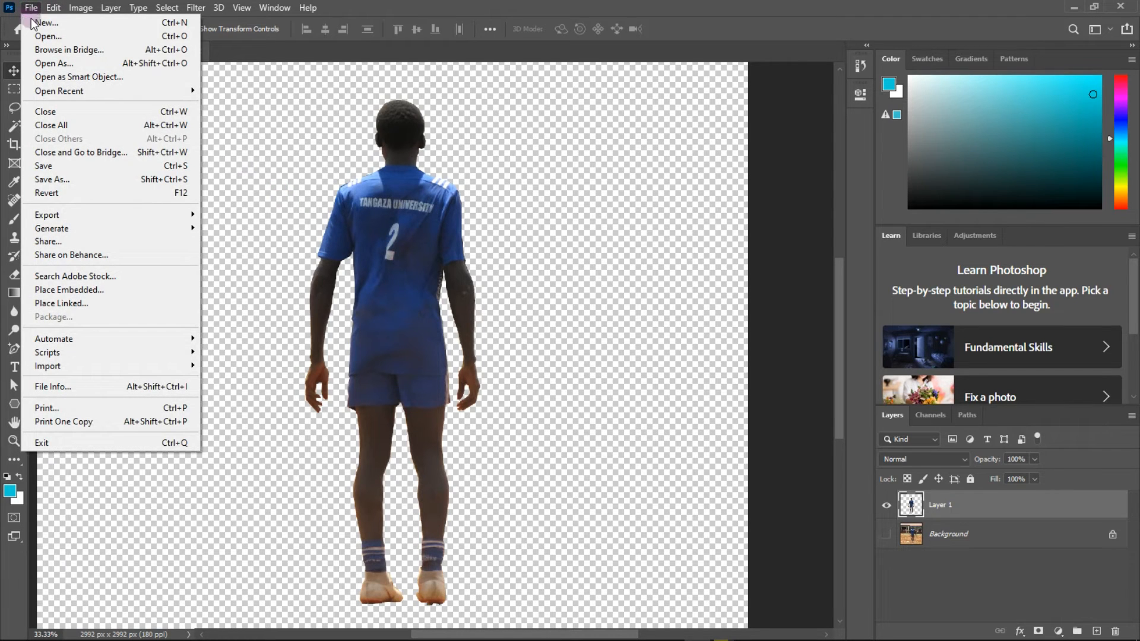
click(46, 23)
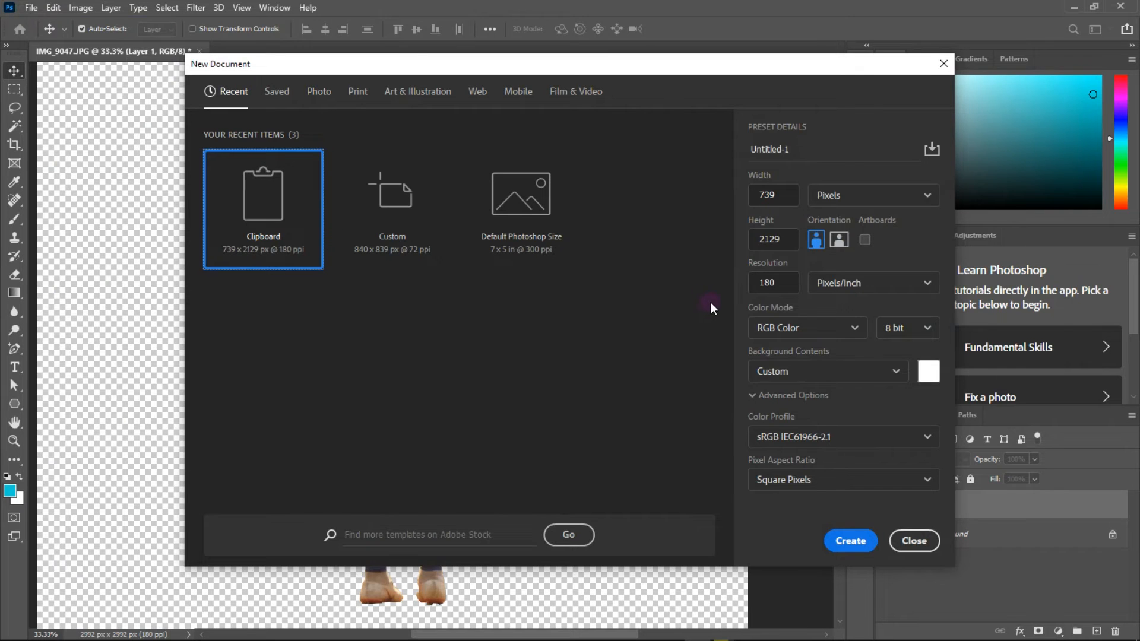
click(929, 379)
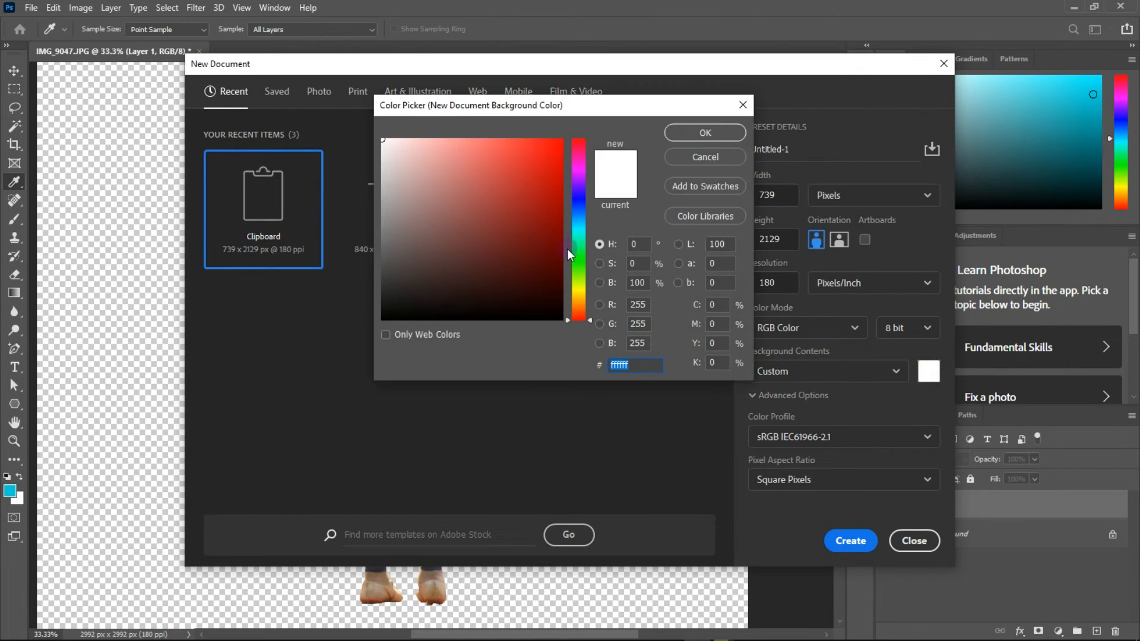
mouse_move(544, 298)
mouse_down()
mouse_move(390, 191)
mouse_move(389, 268)
mouse_move(388, 248)
mouse_up()
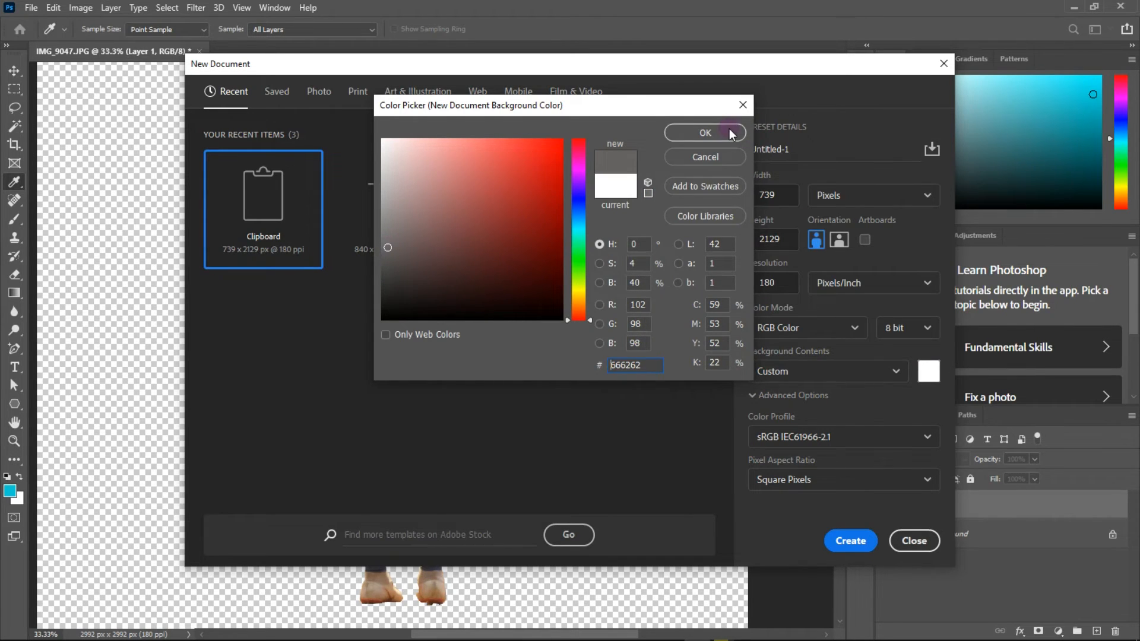
click(706, 133)
click(851, 540)
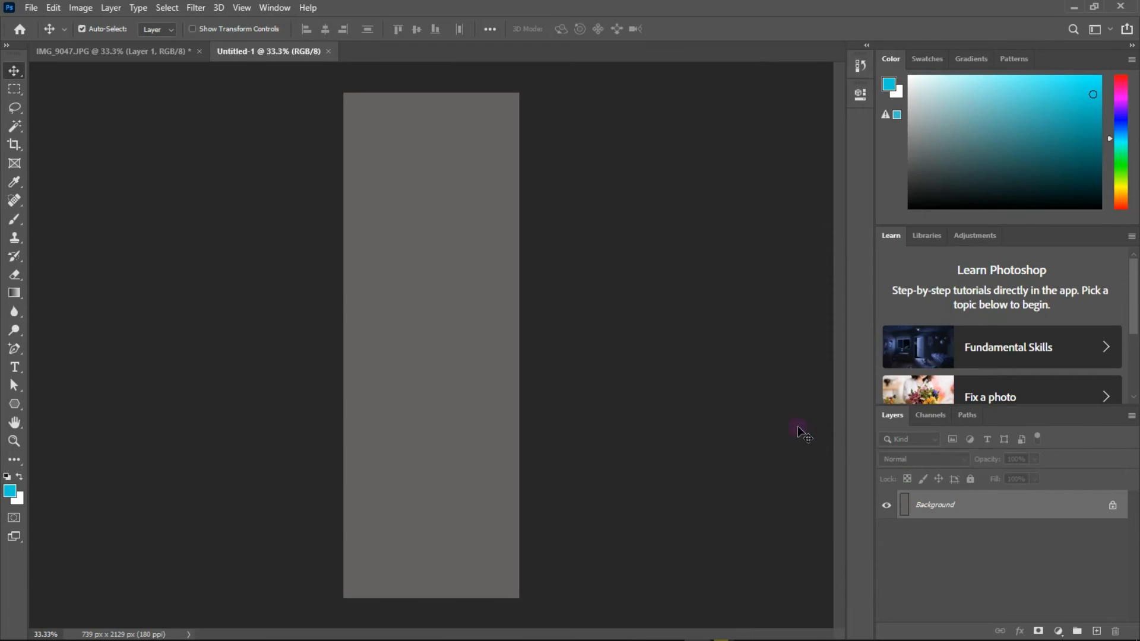
Copy the player cutout from IMG_9047.JPG into the new grey document and position it within the canvas
click(128, 56)
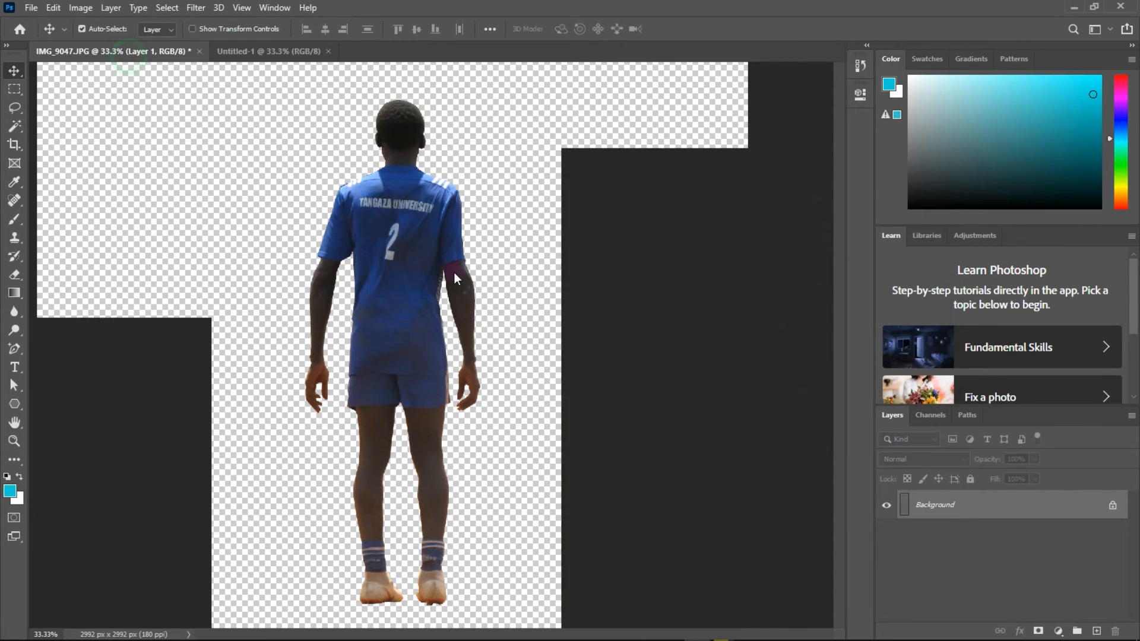
drag(420, 313, 313, 55)
drag(430, 282, 437, 316)
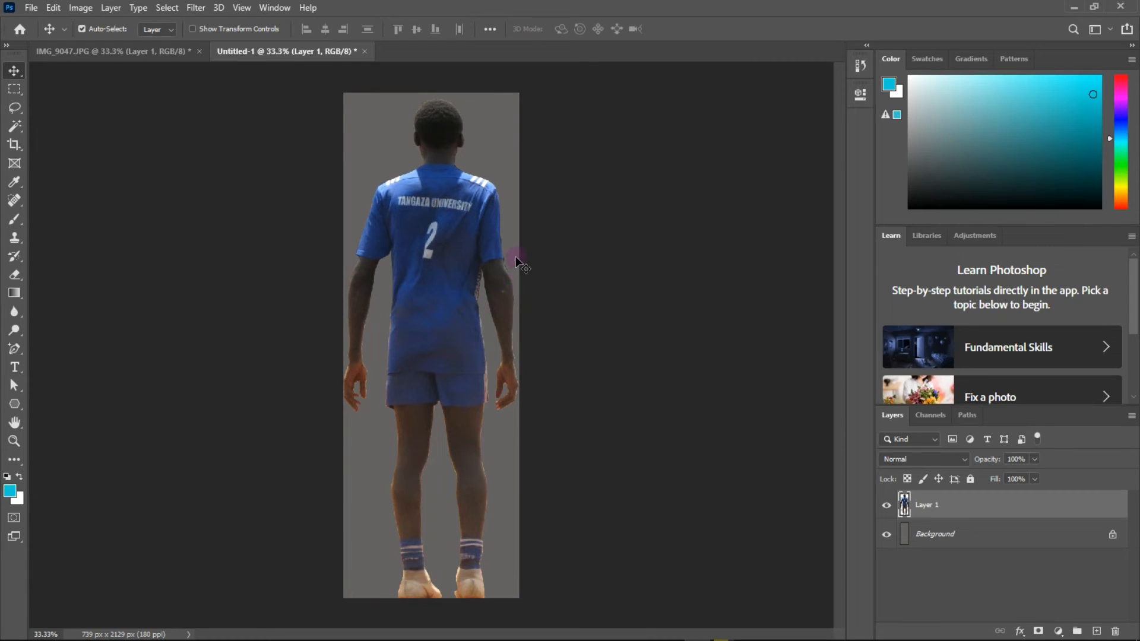
drag(461, 254, 456, 251)
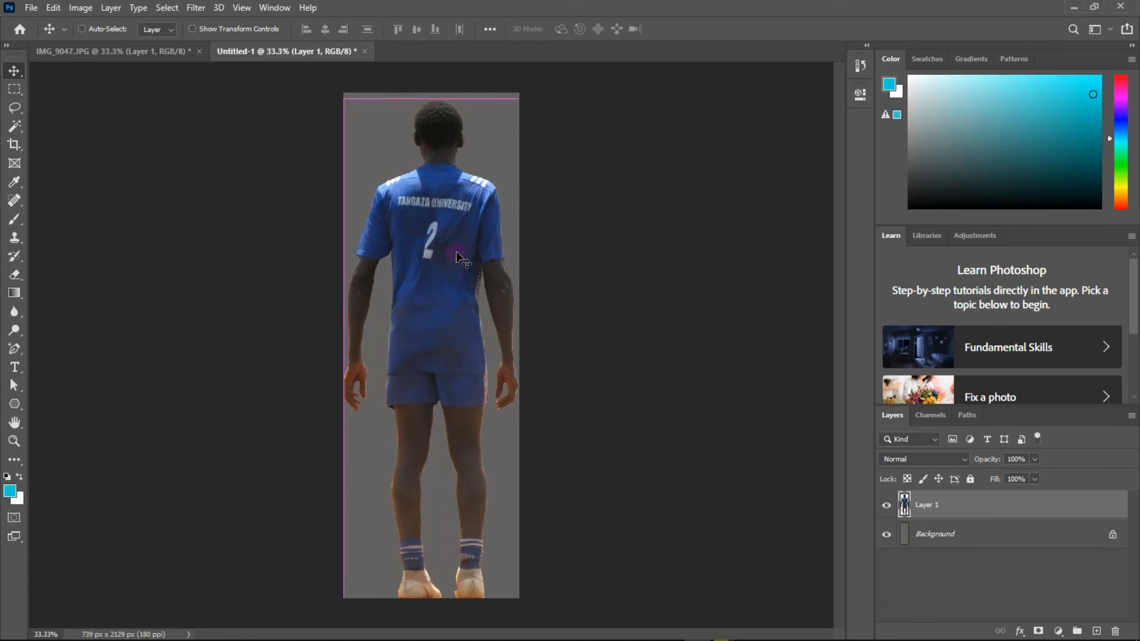
Scale the player down with Free Transform and centre him on the grey canvas
key(ctrl+t)
drag(519, 99, 489, 225)
key(Return)
drag(432, 340, 446, 285)
drag(451, 284, 451, 284)
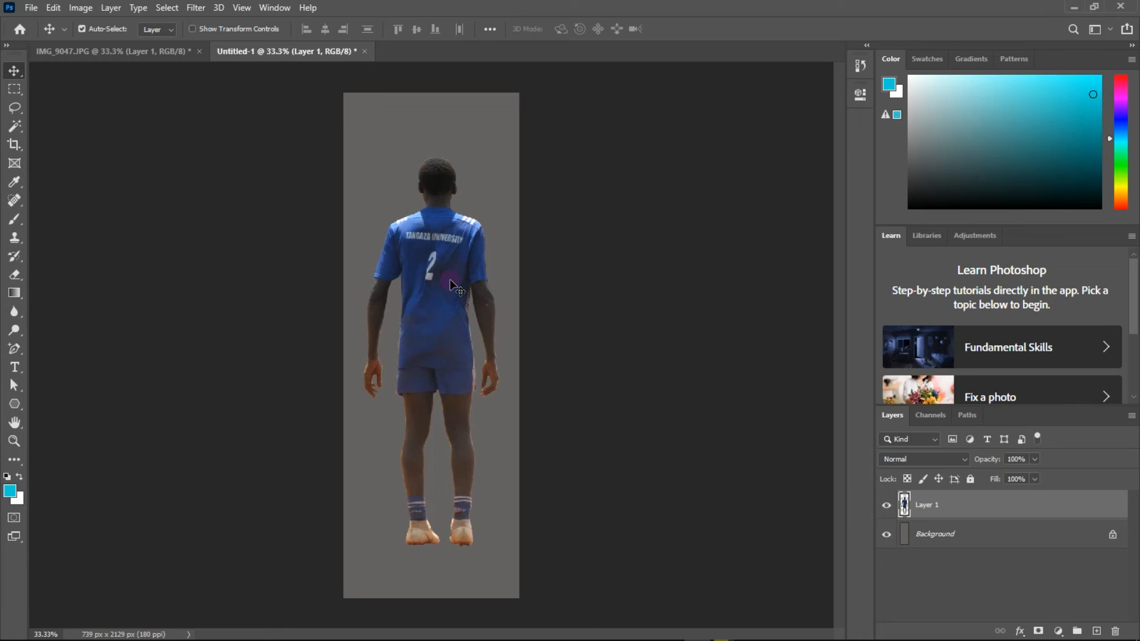
Add a white Outer Glow to the player's layer with 60% opacity, 7% spread and 57 px size
click(930, 505)
click(1020, 631)
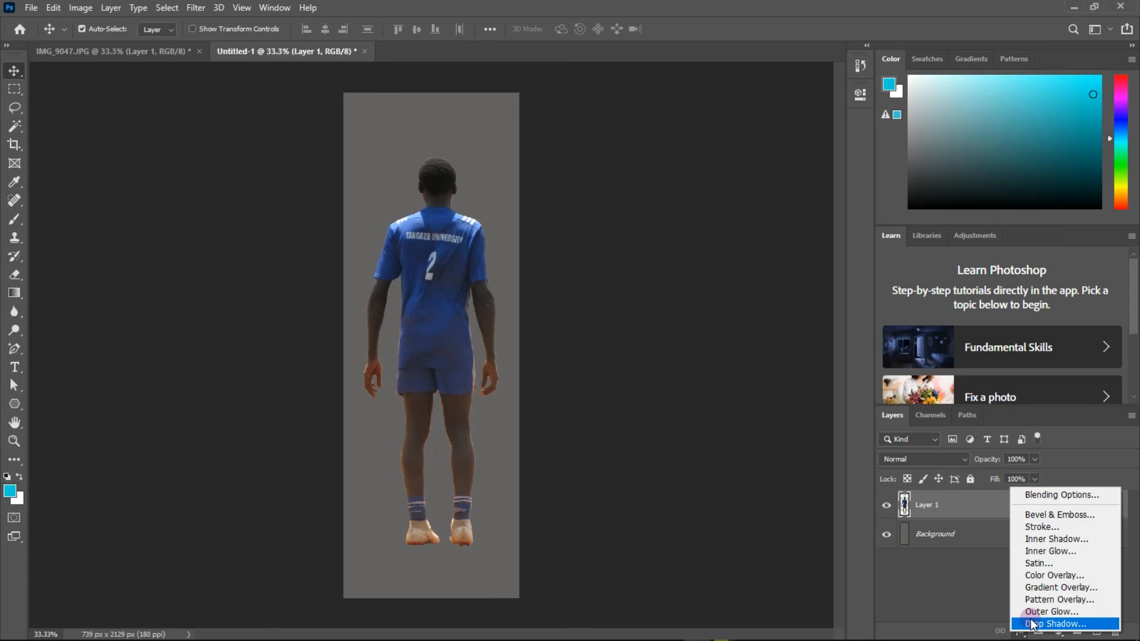
click(1037, 609)
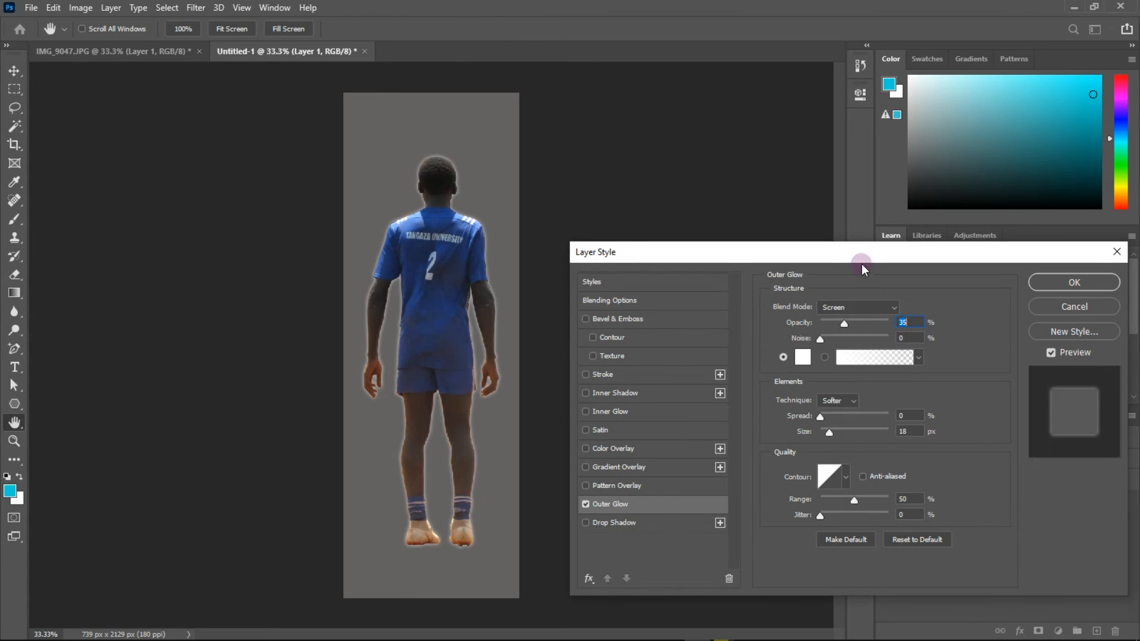
drag(859, 252, 859, 216)
drag(845, 289, 893, 296)
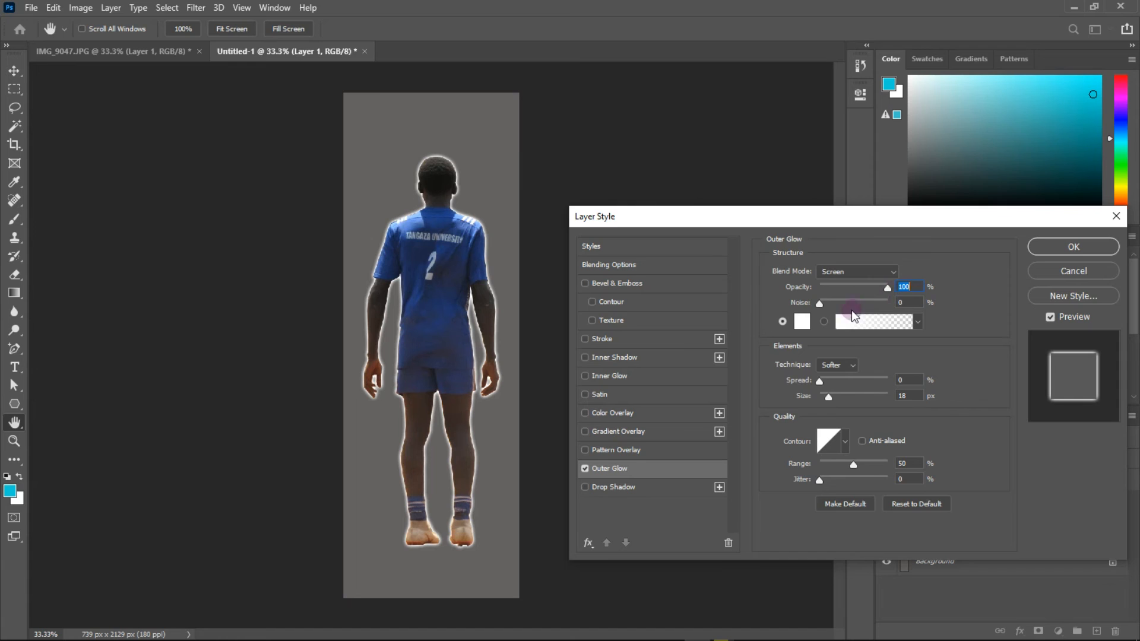
mouse_move(830, 397)
mouse_down()
mouse_move(846, 399)
mouse_move(824, 387)
mouse_up()
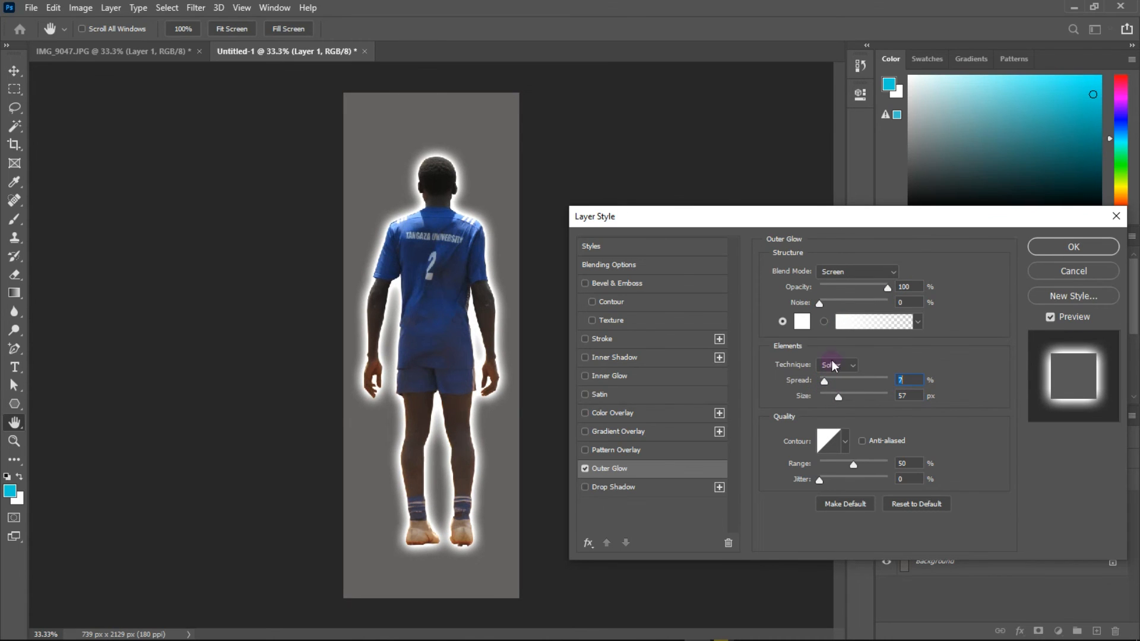
drag(886, 289, 861, 290)
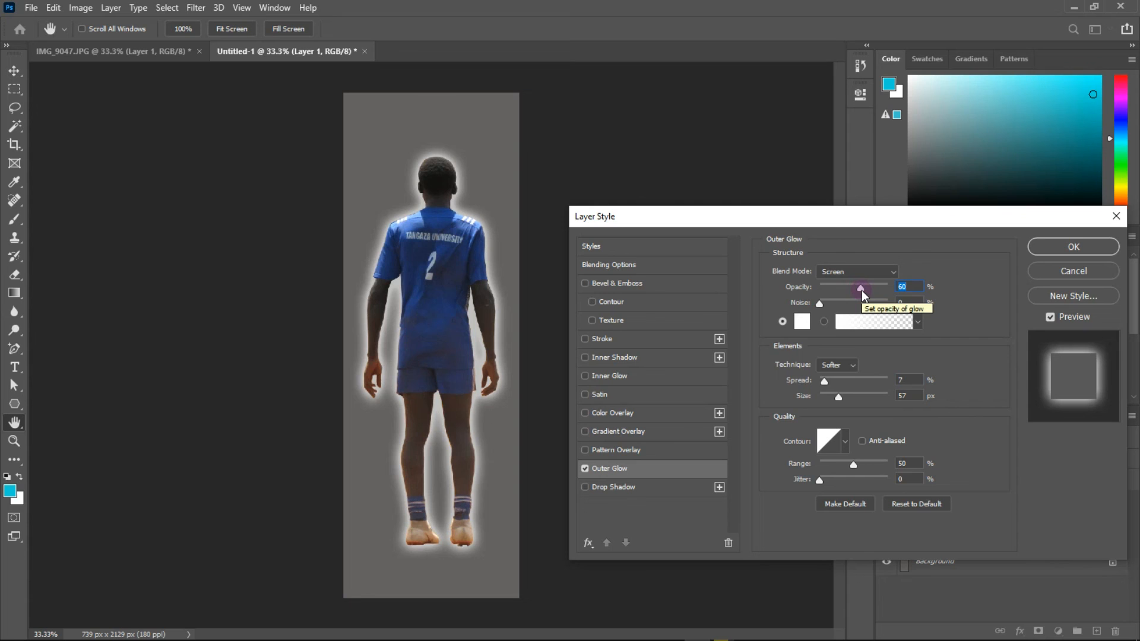
click(1053, 244)
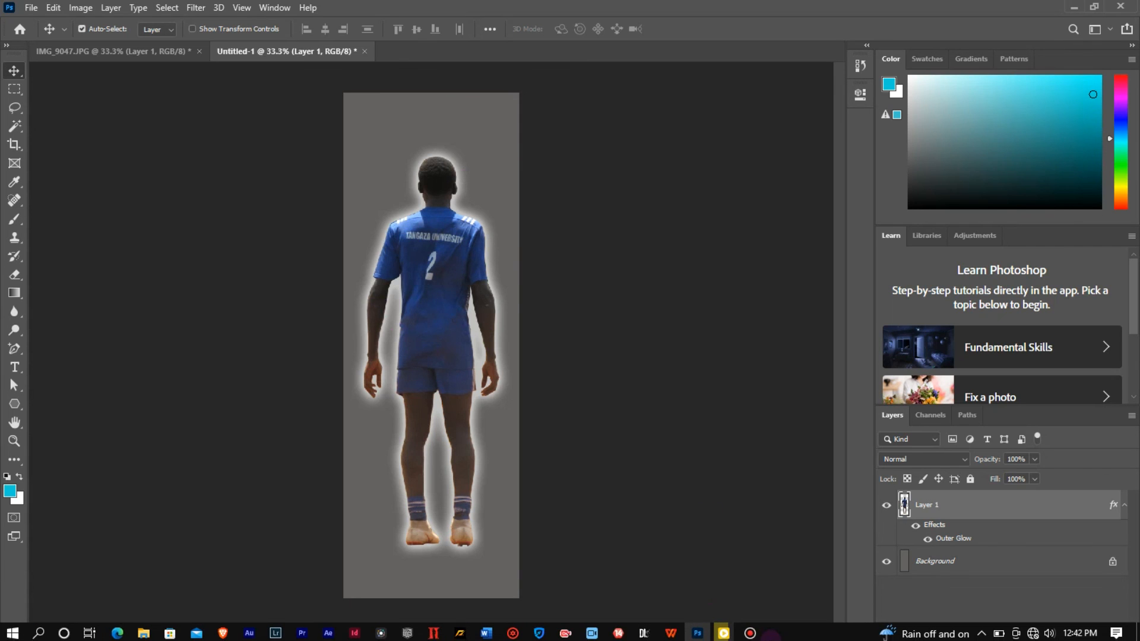
click(754, 634)
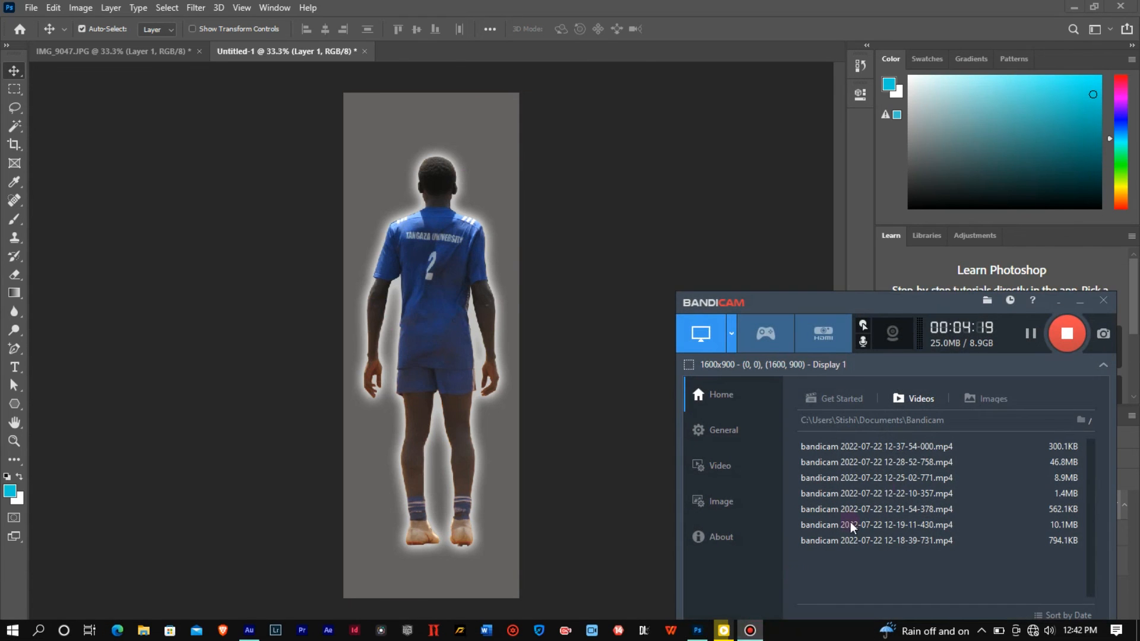
click(1068, 333)
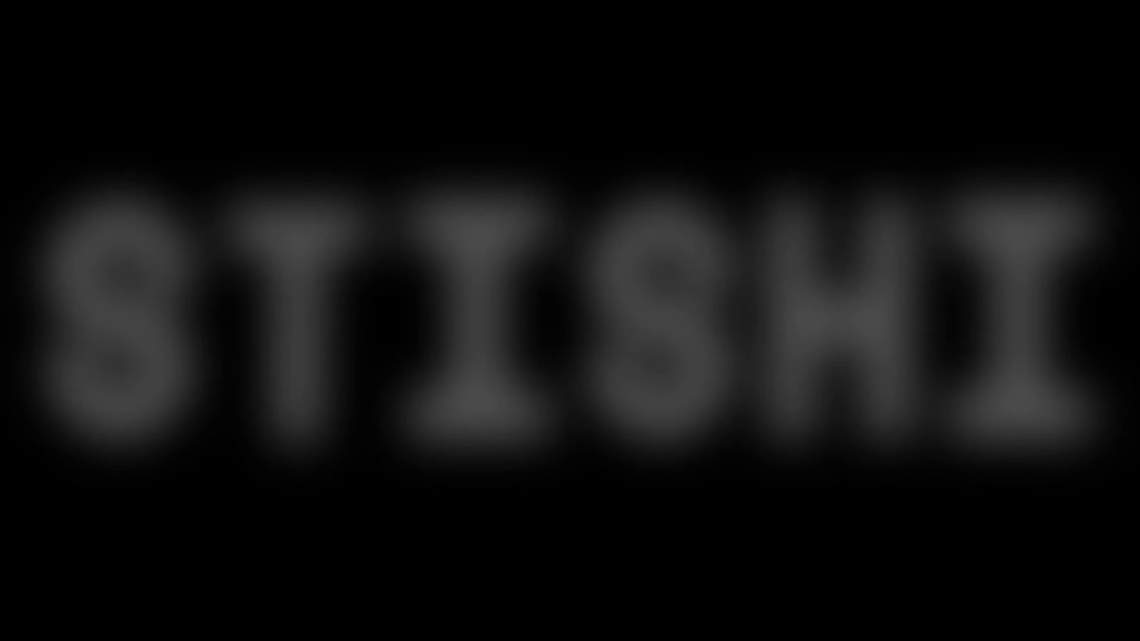